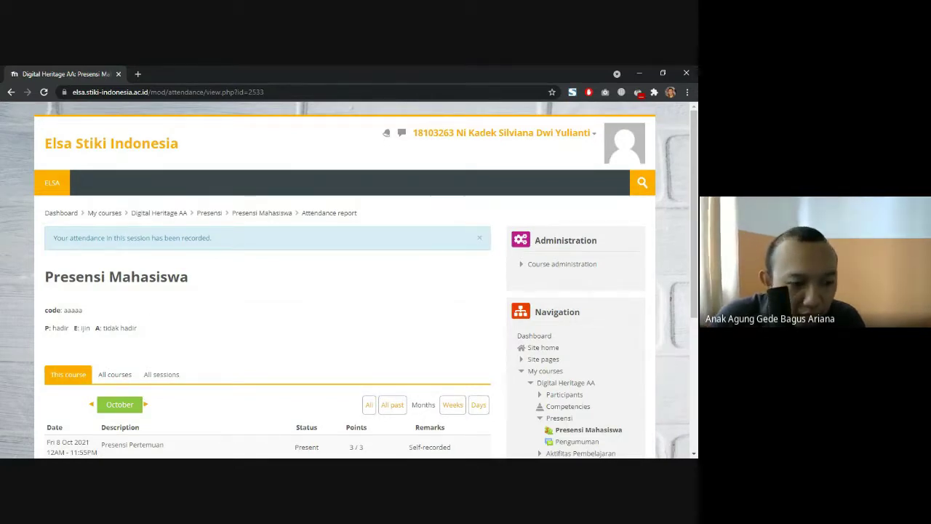
# Check the browser's downloads, then switch to the digital heritage - aa workbook in Excel
pyautogui.hotkey('ctrl', 'j')
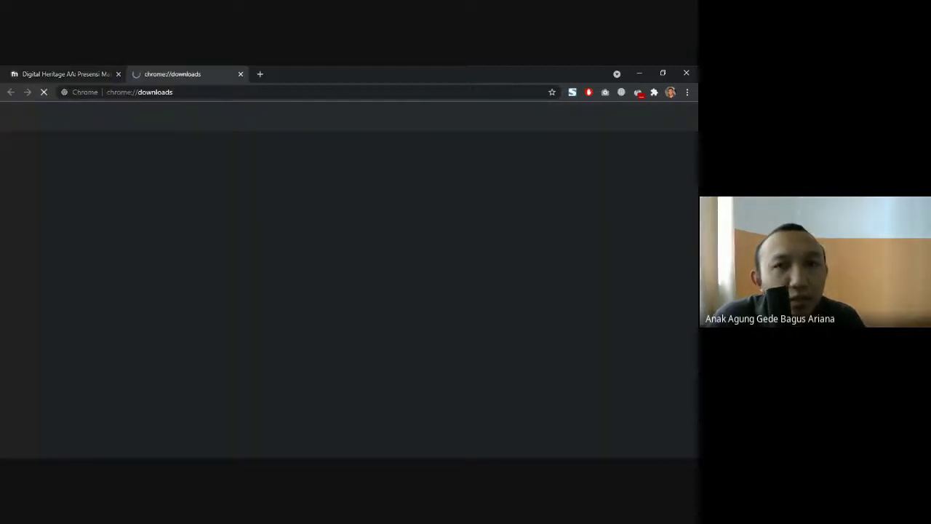
pyautogui.click(240, 73)
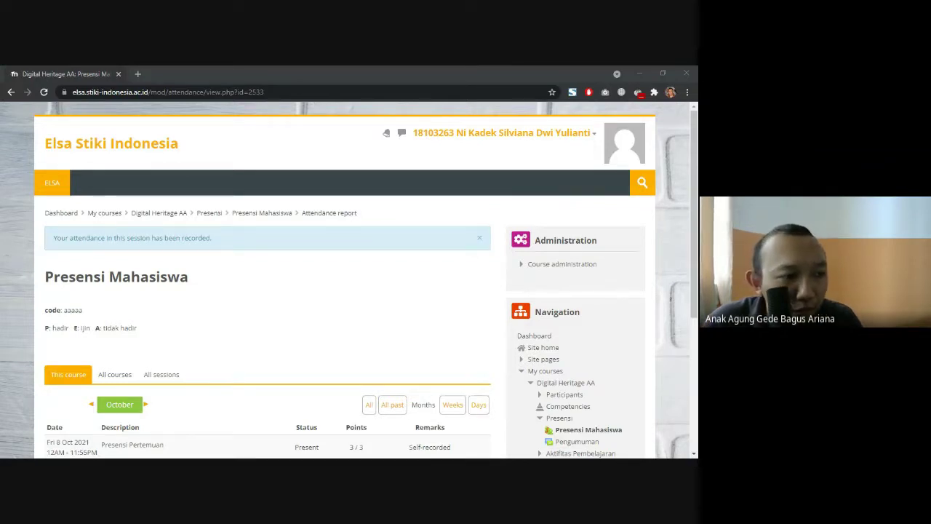
pyautogui.hotkey('alt', 'Tab')
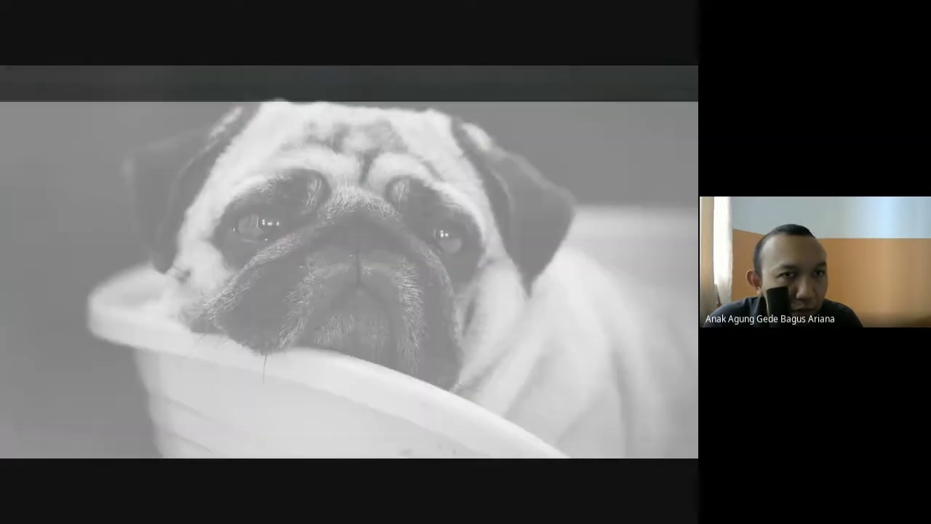
pyautogui.hotkey('alt', 'Tab')
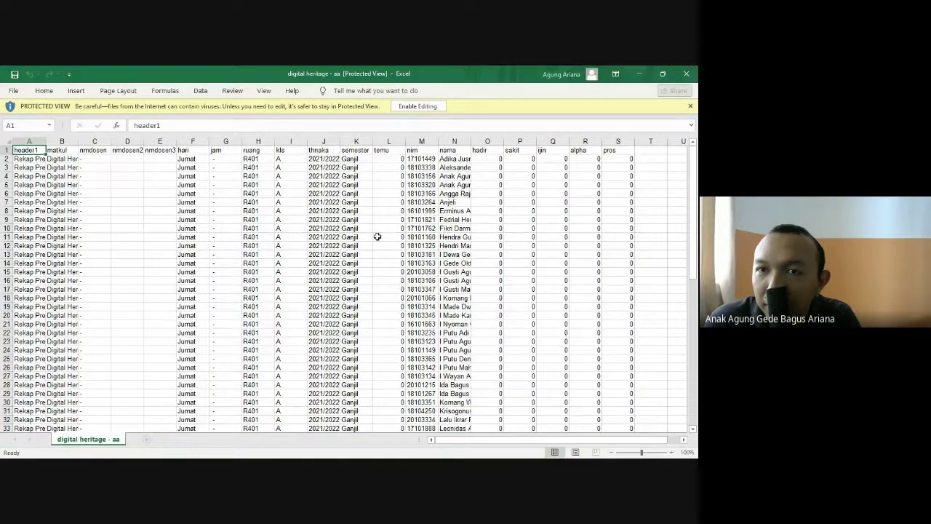
# Hide columns A through L and autofit the width of the nama column
pyautogui.moveTo(29, 141); pyautogui.dragTo(387, 137)
pyautogui.rightClick(386, 139)
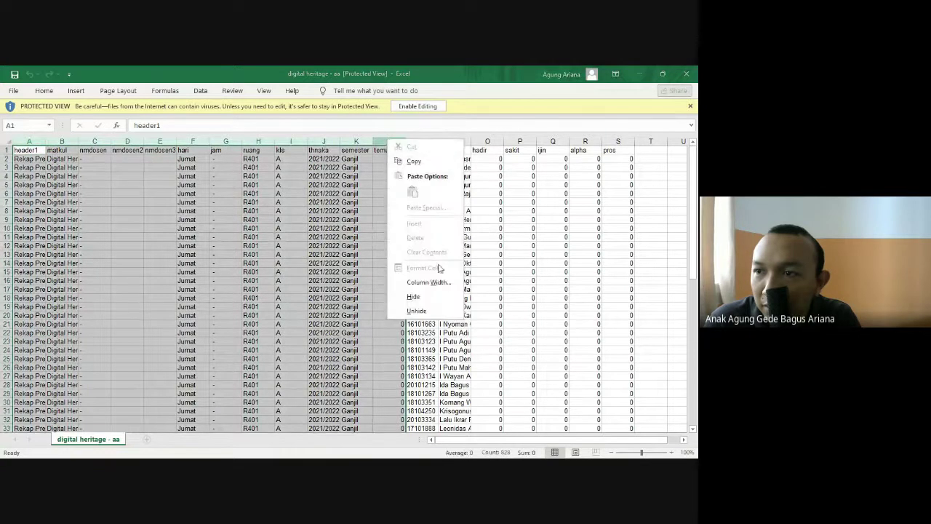
pyautogui.click(429, 296)
pyautogui.click(455, 289)
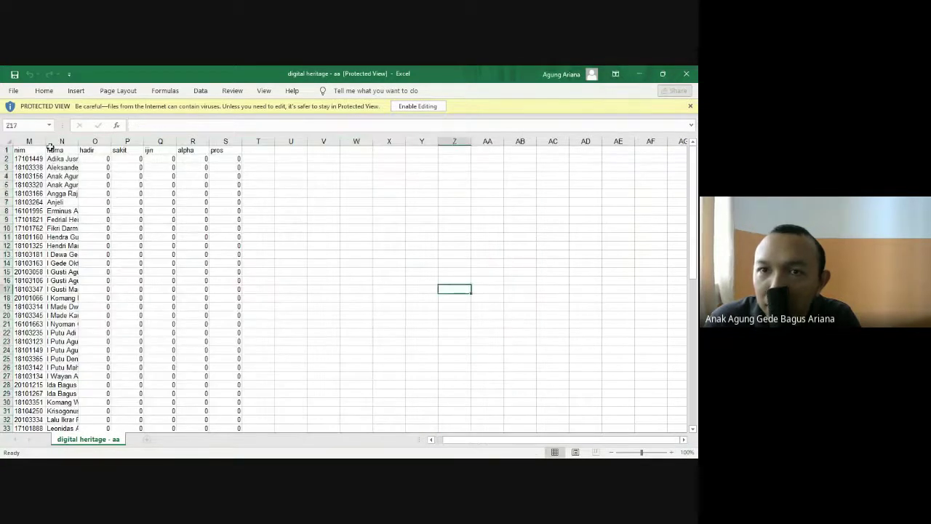
pyautogui.doubleClick(75, 141)
pyautogui.click(294, 203)
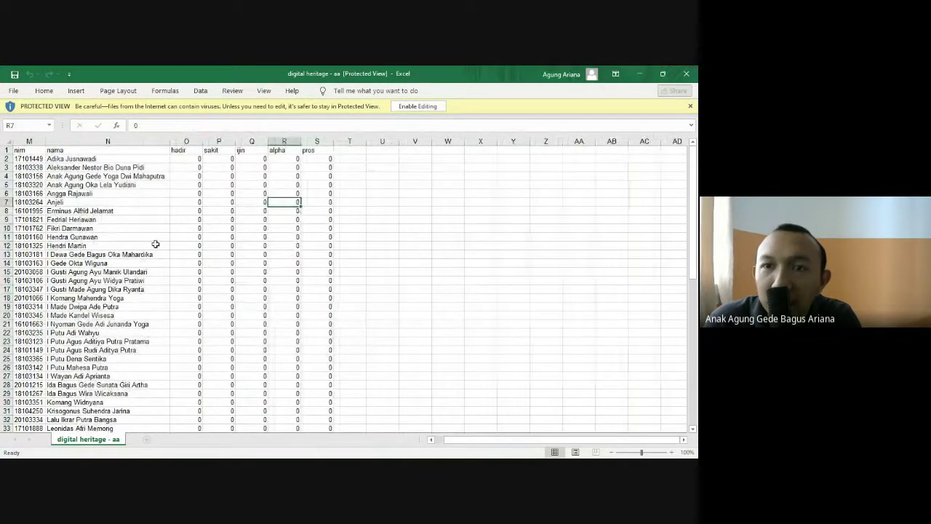
# Look through the student list from the first row to row 69 and return to the start
pyautogui.scroll(-15, 153, 234)
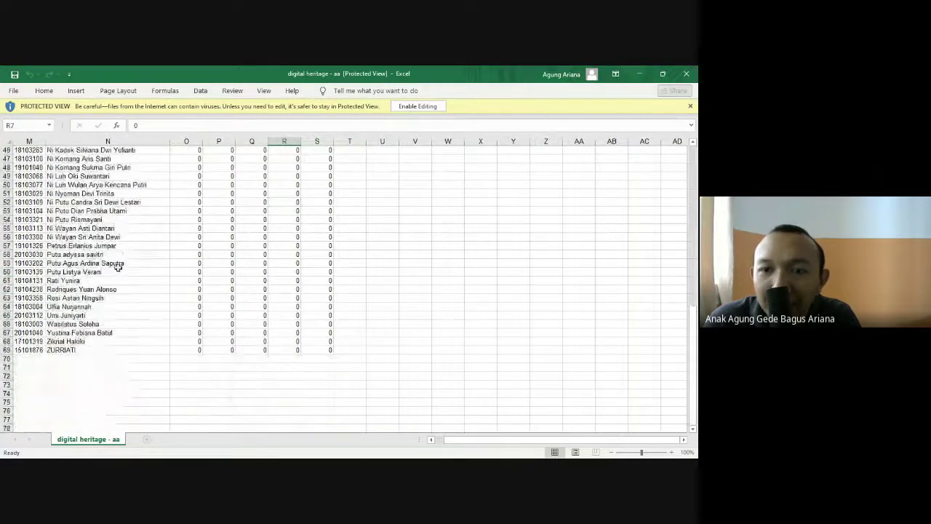
pyautogui.click(85, 341)
pyautogui.scroll(6, 85, 342)
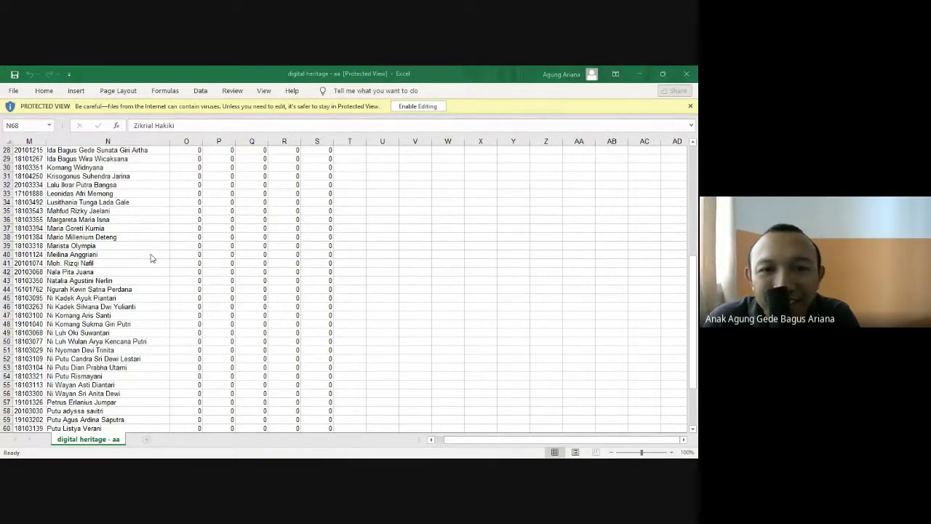
pyautogui.scroll(9, 308, 305)
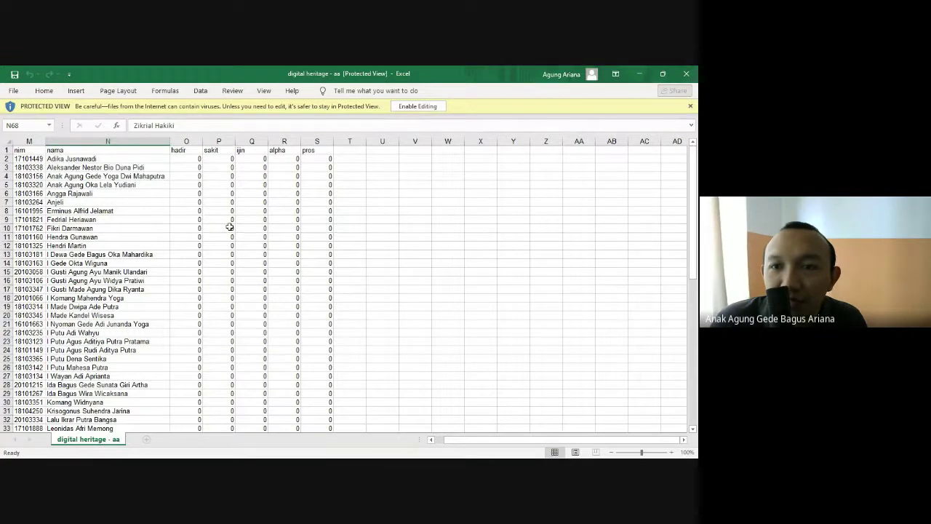
pyautogui.scroll(-14, 229, 227)
pyautogui.scroll(14, 177, 254)
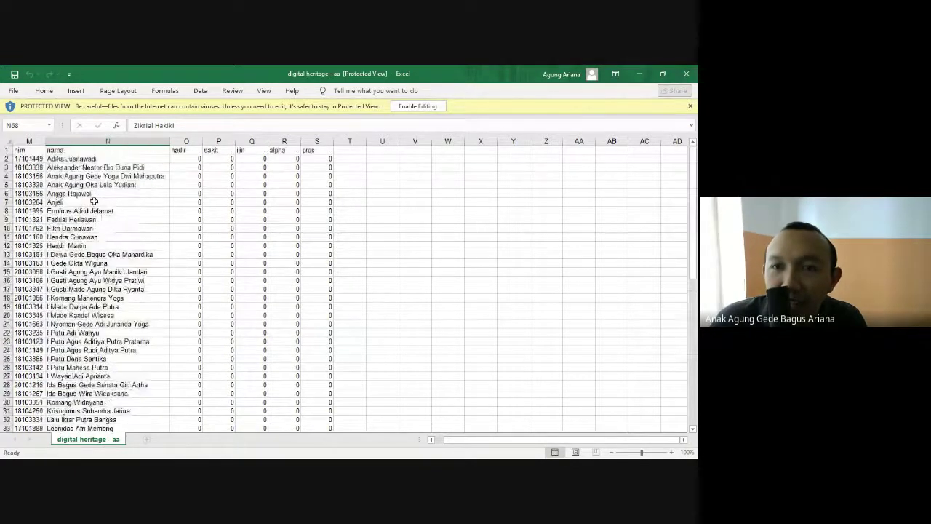
# Select all student numbers and names in M2:N69 and review the selected rows
pyautogui.moveTo(22, 158); pyautogui.dragTo(127, 417)
pyautogui.scroll(7, 58, 219)
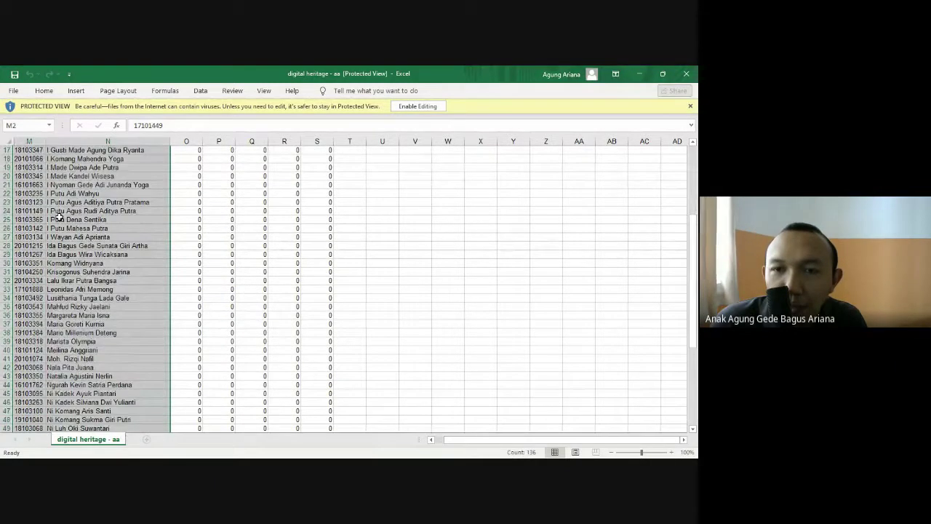
pyautogui.scroll(5, 58, 219)
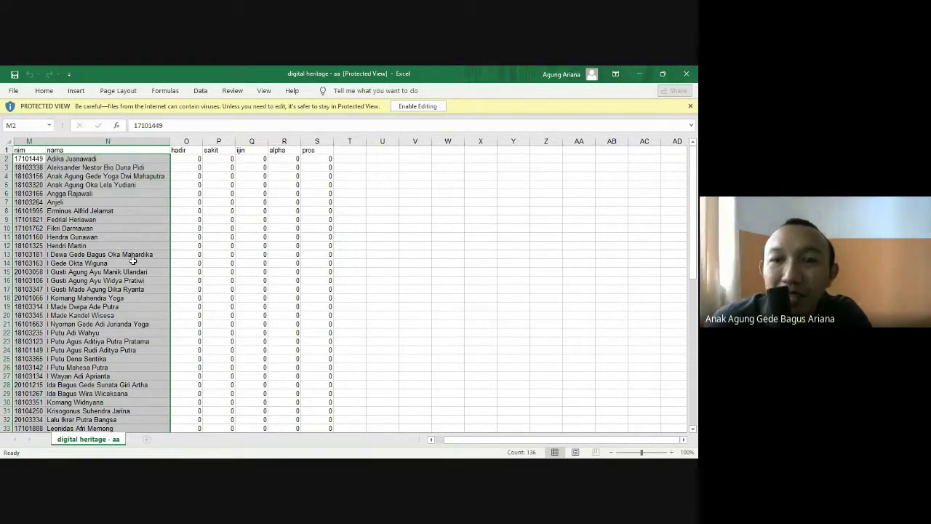
pyautogui.scroll(-6, 117, 272)
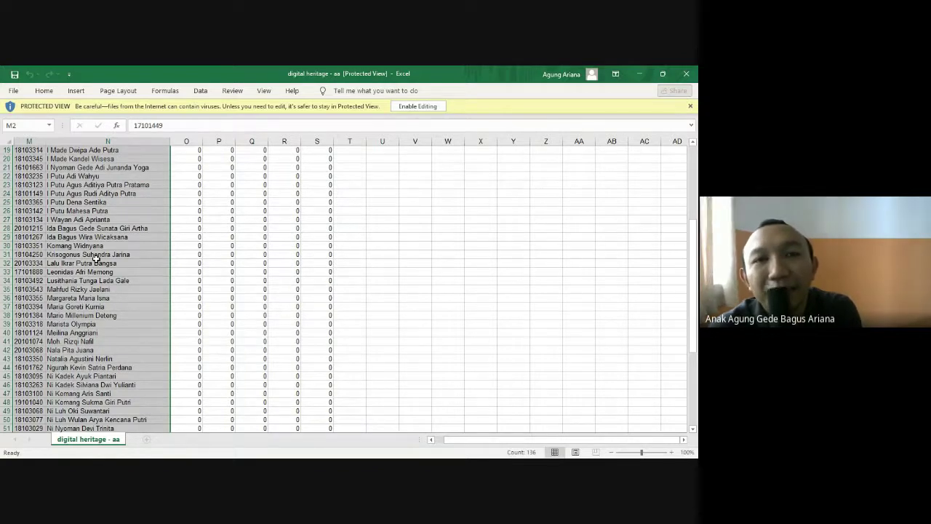
pyautogui.scroll(6, 96, 259)
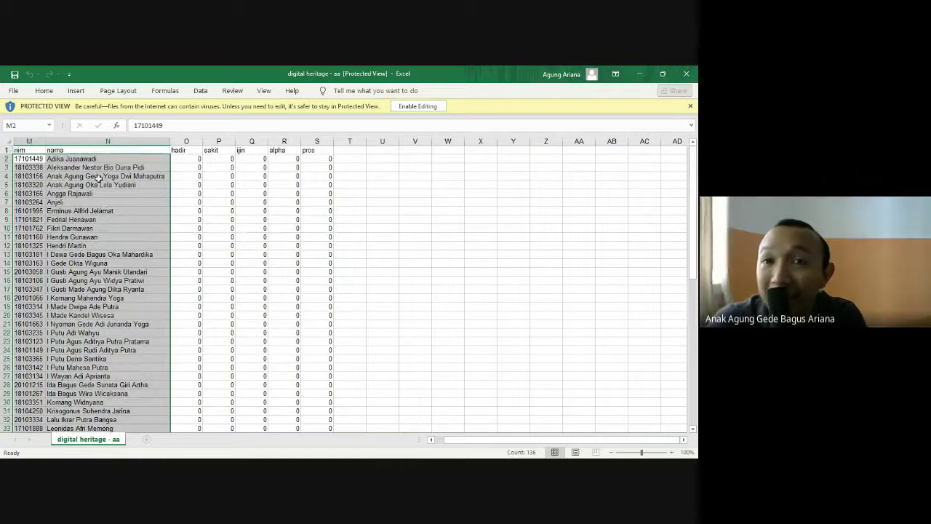
# Examine the hadir column from O2 down to O17 and look over the remaining student rows
pyautogui.click(192, 159)
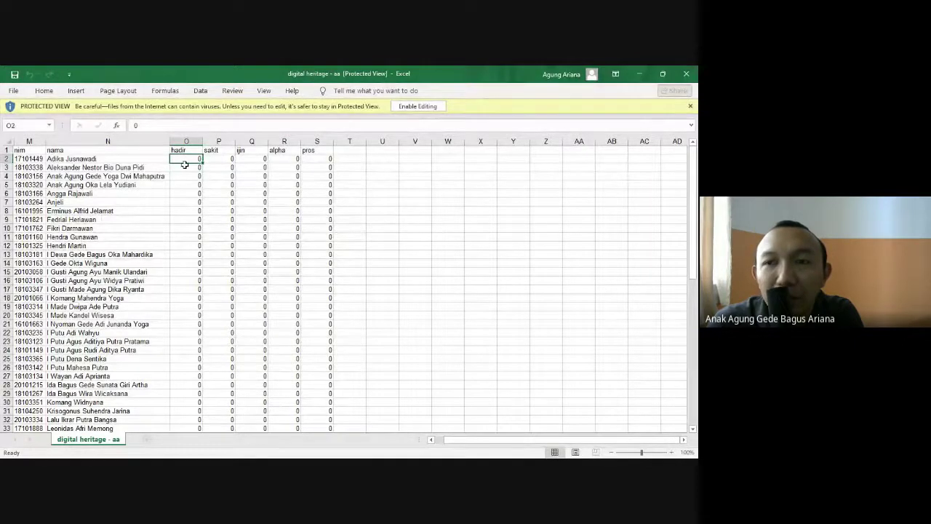
pyautogui.click(187, 168)
pyautogui.press('Down')
pyautogui.press('Down')
pyautogui.press('Down')
pyautogui.press('Down')
pyautogui.press('Down')
pyautogui.press('Down')
pyautogui.press('Down')
pyautogui.press('Down')
pyautogui.press('Down')
pyautogui.press('Down')
pyautogui.press('Down')
pyautogui.press('Down')
pyautogui.press('Down')
pyautogui.press('Down')
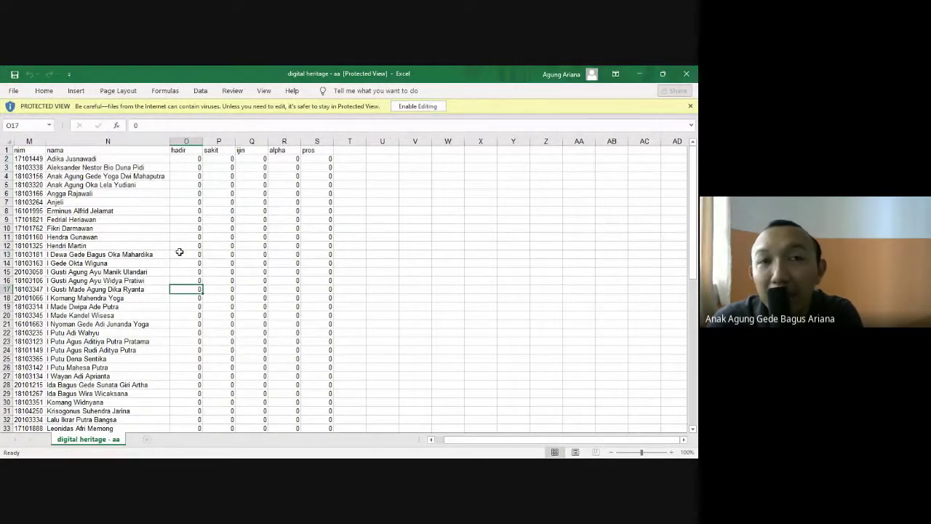
pyautogui.scroll(-4, 166, 247)
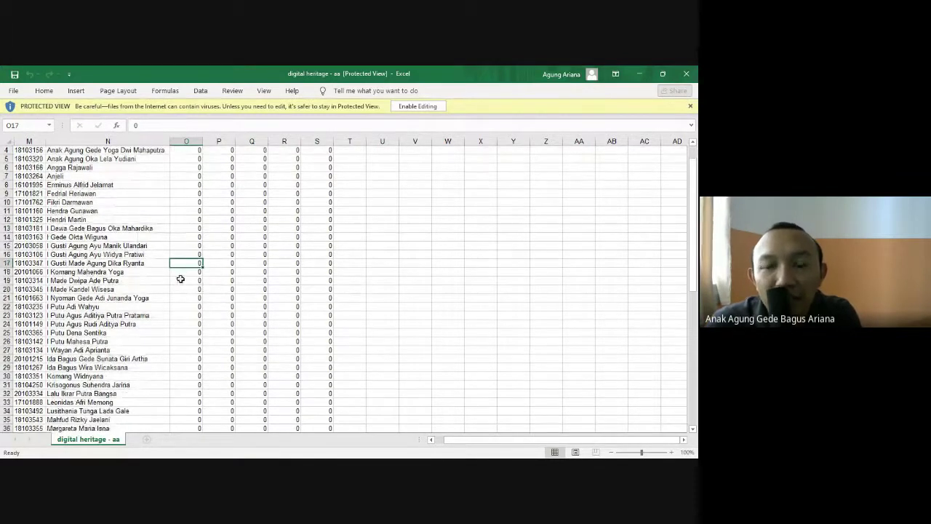
pyautogui.scroll(-4, 166, 284)
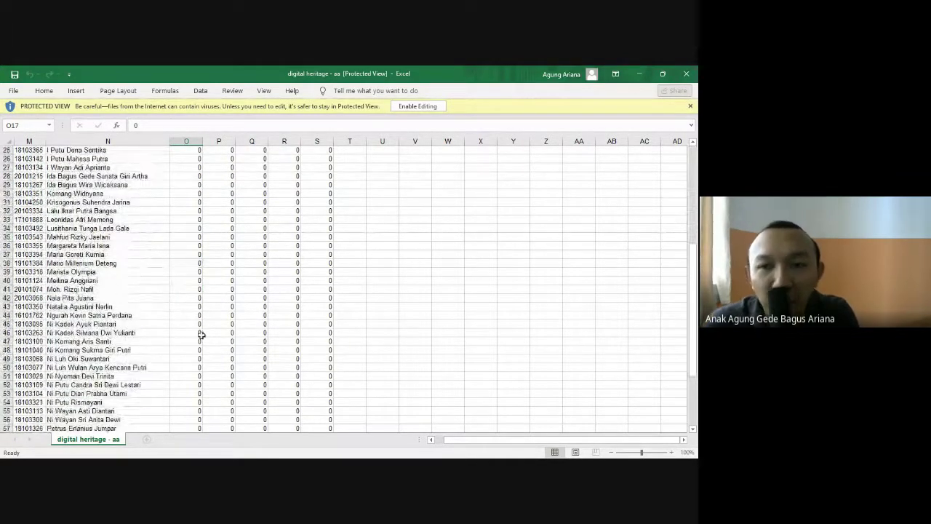
pyautogui.scroll(-8, 200, 328)
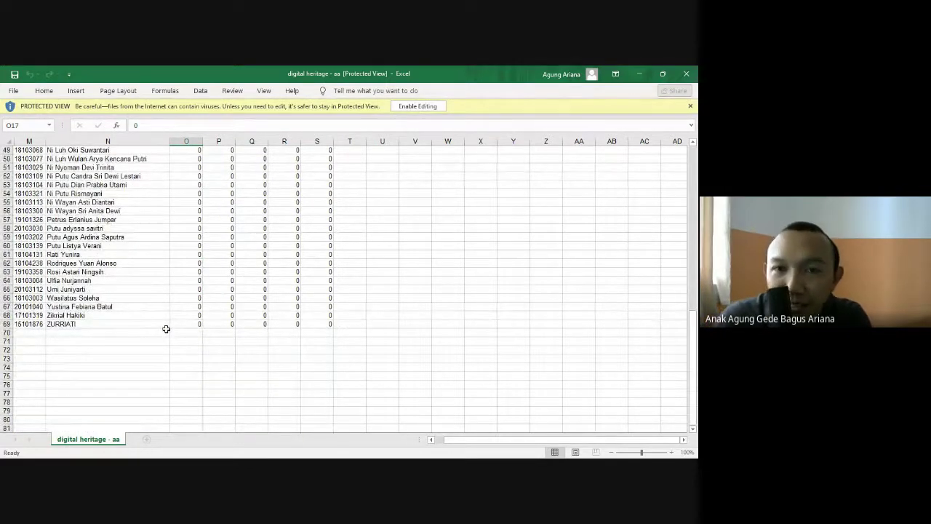
pyautogui.scroll(9, 185, 314)
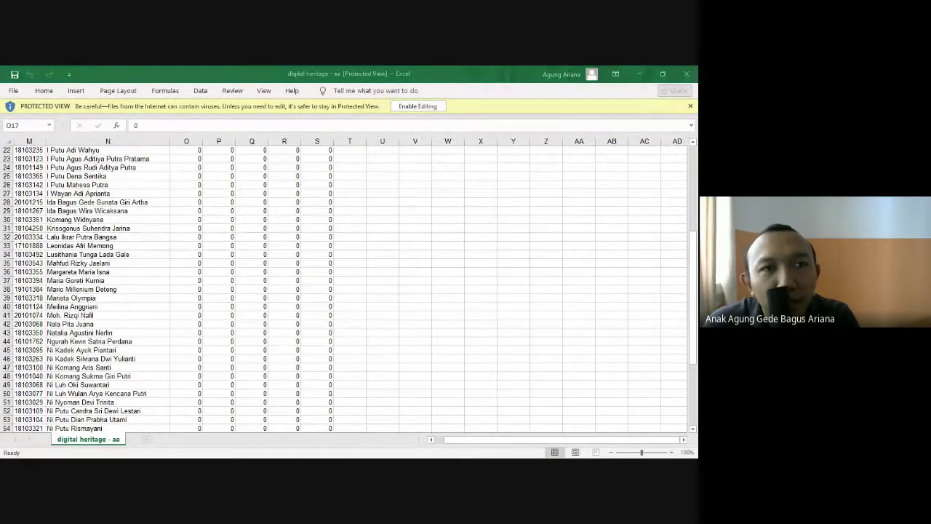
# Switch to the Gramedia article on Indonesian cultural heritage in Chrome, maximize its window and examine the table of contents
pyautogui.hotkey('alt', 'Tab')
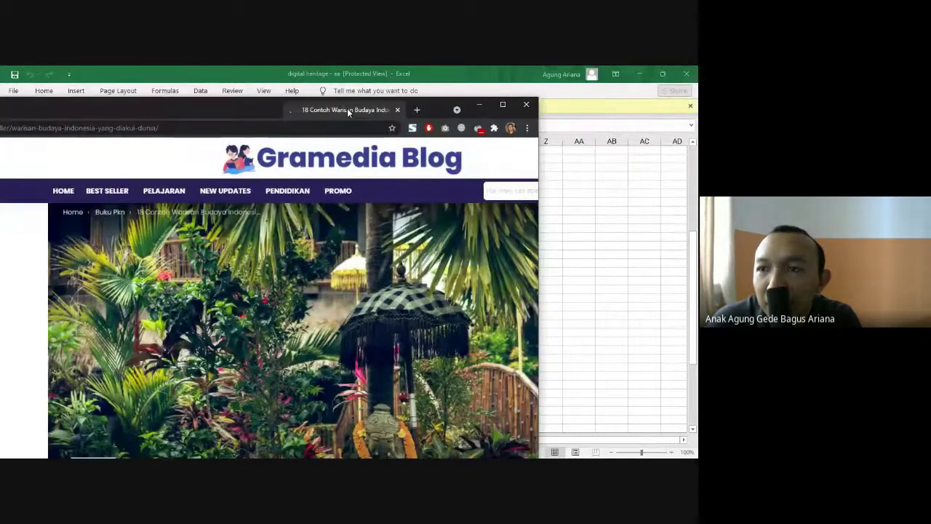
pyautogui.doubleClick(347, 108)
pyautogui.scroll(-3, 291, 309)
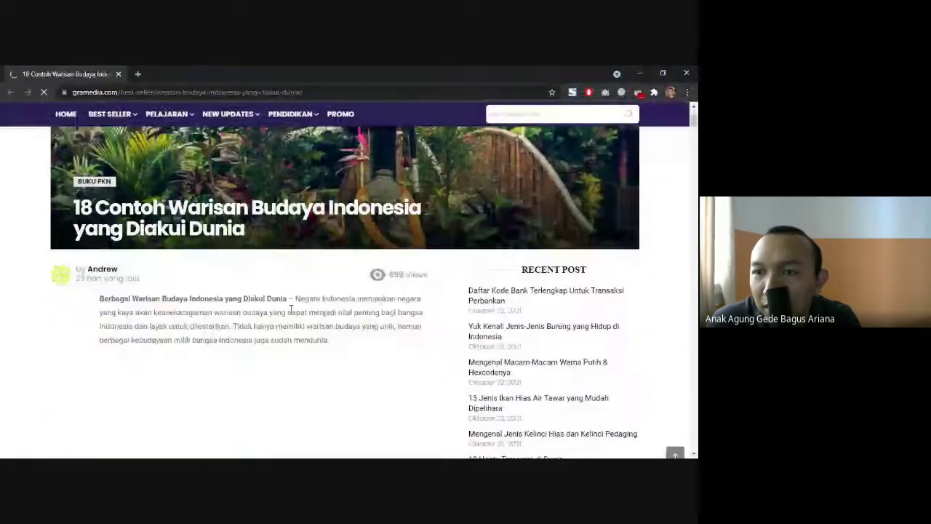
pyautogui.scroll(-2, 290, 309)
pyautogui.scroll(-3, 287, 306)
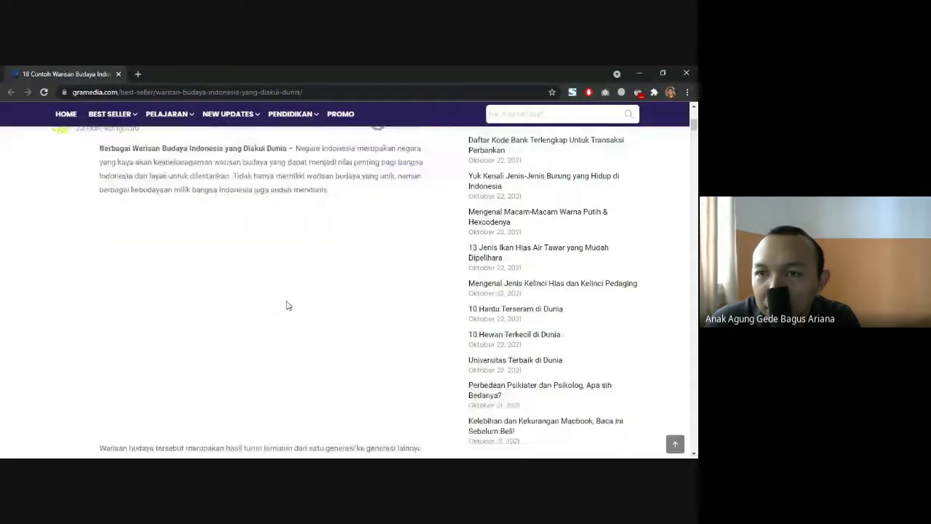
pyautogui.scroll(-3, 287, 305)
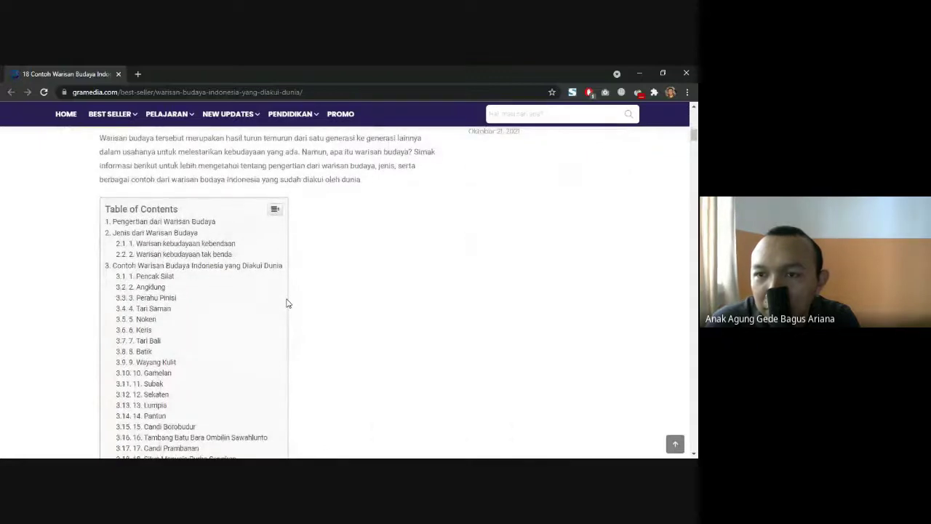
pyautogui.scroll(-1, 282, 299)
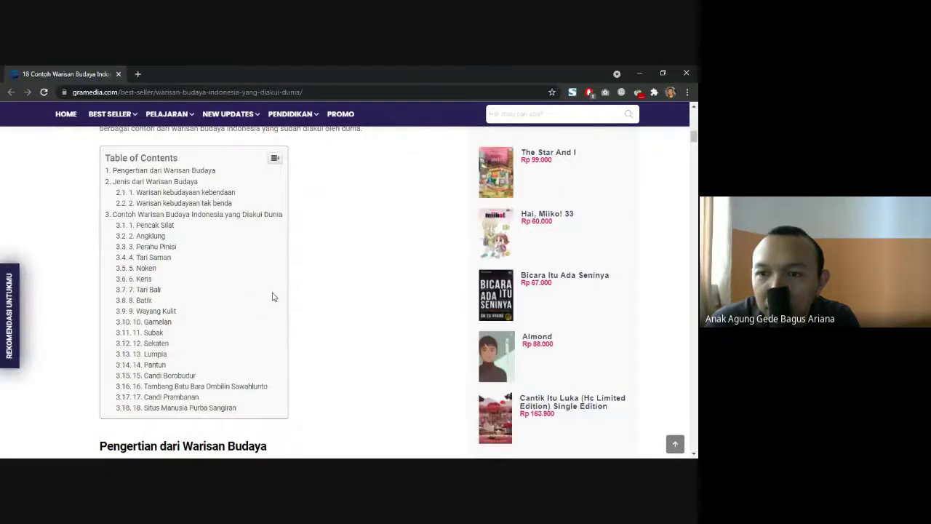
pyautogui.scroll(-1, 271, 297)
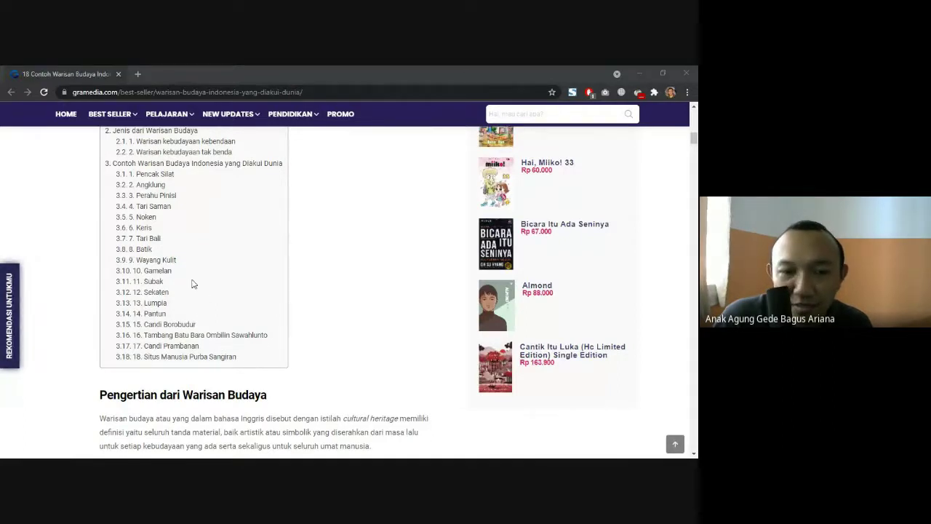
# Select heritage examples 1 to 18, Pencak Silat to Situs Manusia Purba Sangiran, in the table of contents and return to the Excel workbook
pyautogui.moveTo(130, 176); pyautogui.dragTo(156, 196)
pyautogui.moveTo(239, 358); pyautogui.dragTo(130, 174)
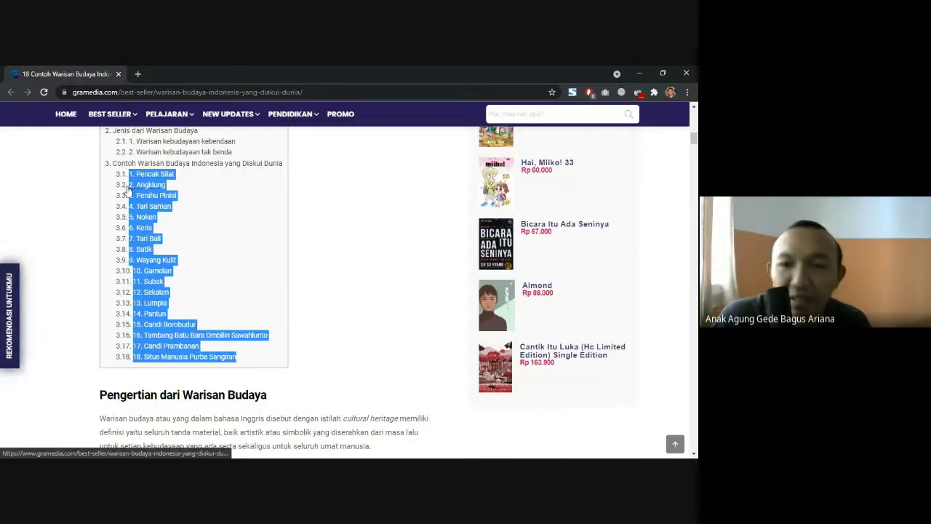
pyautogui.hotkey('alt', 'Tab')
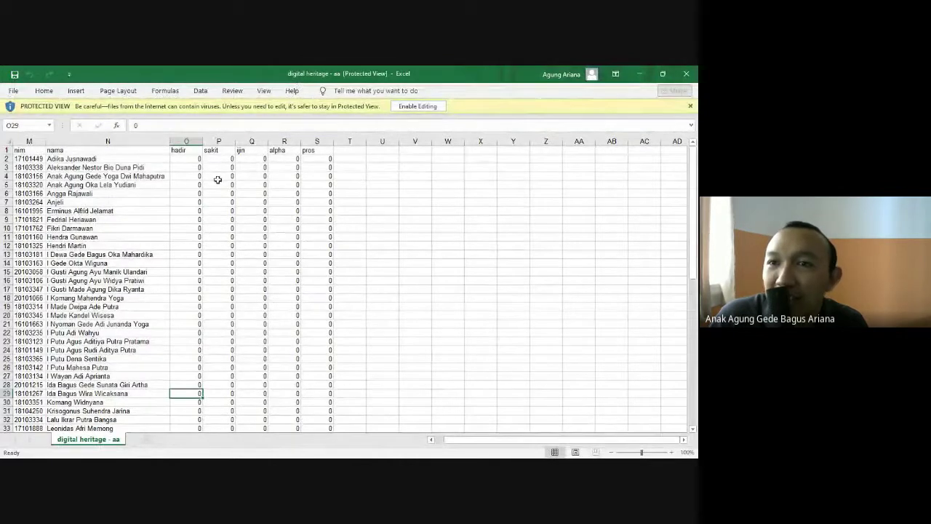
pyautogui.moveTo(187, 141); pyautogui.dragTo(330, 143)
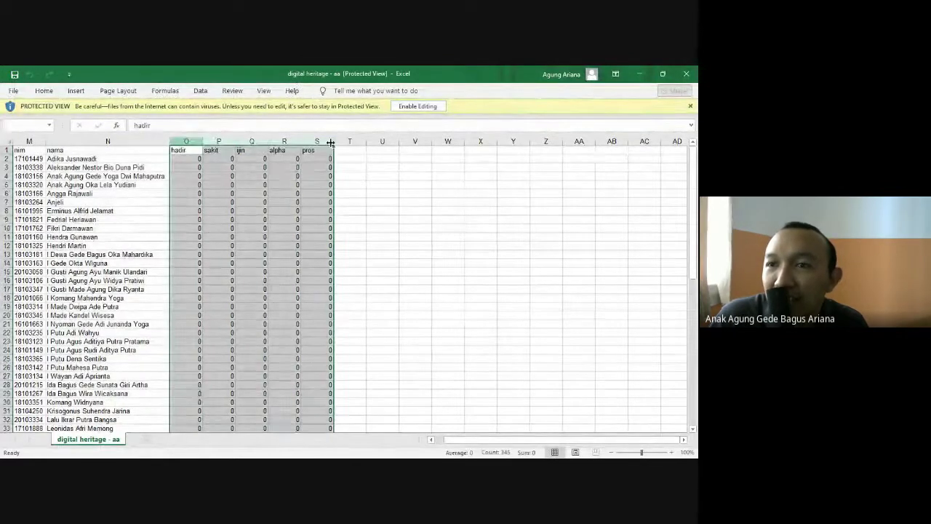
pyautogui.rightClick(193, 143)
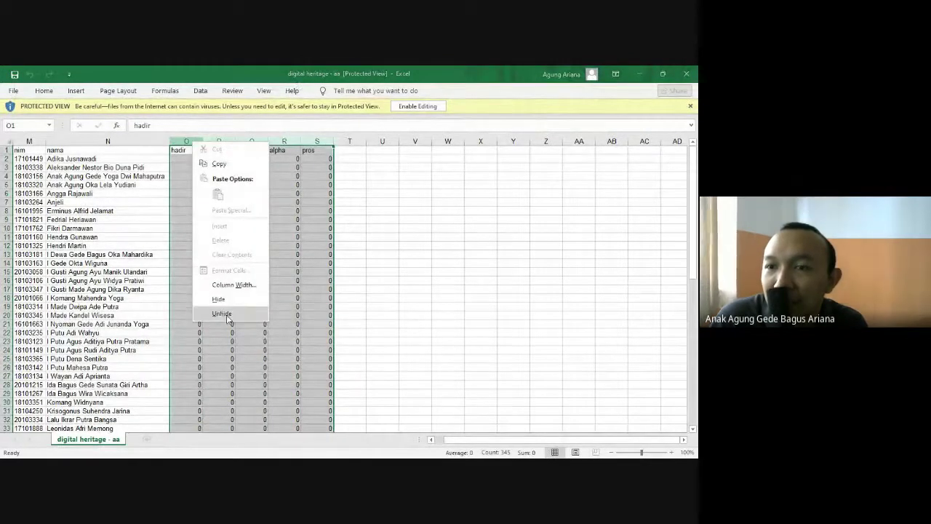
pyautogui.press('Escape')
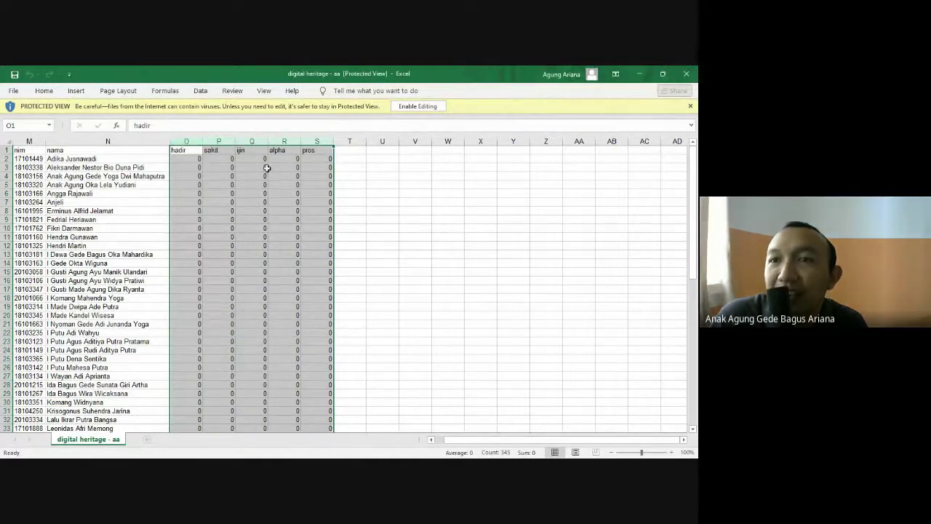
# Enable editing of the workbook and delete the hadir, sakit, ijin, alpha and pros columns (O to S)
pyautogui.click(417, 106)
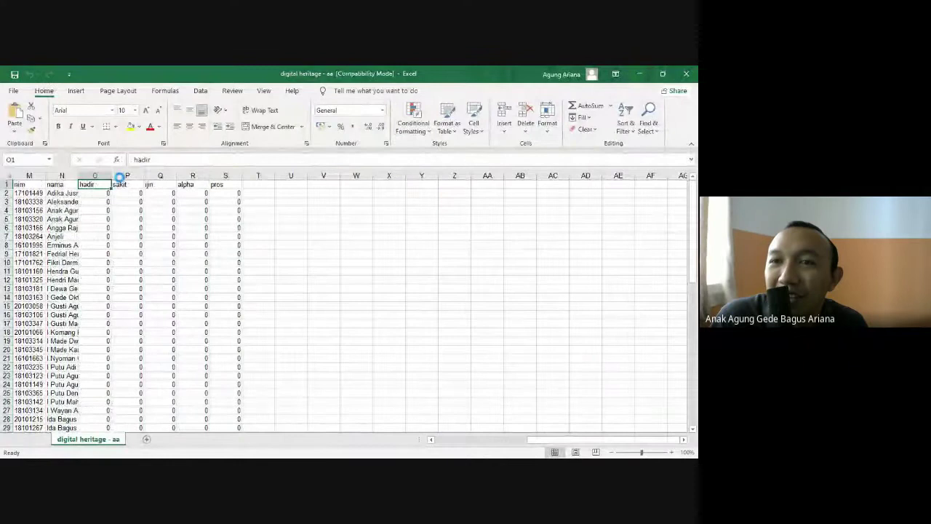
pyautogui.moveTo(95, 176); pyautogui.dragTo(225, 175)
pyautogui.rightClick(238, 176)
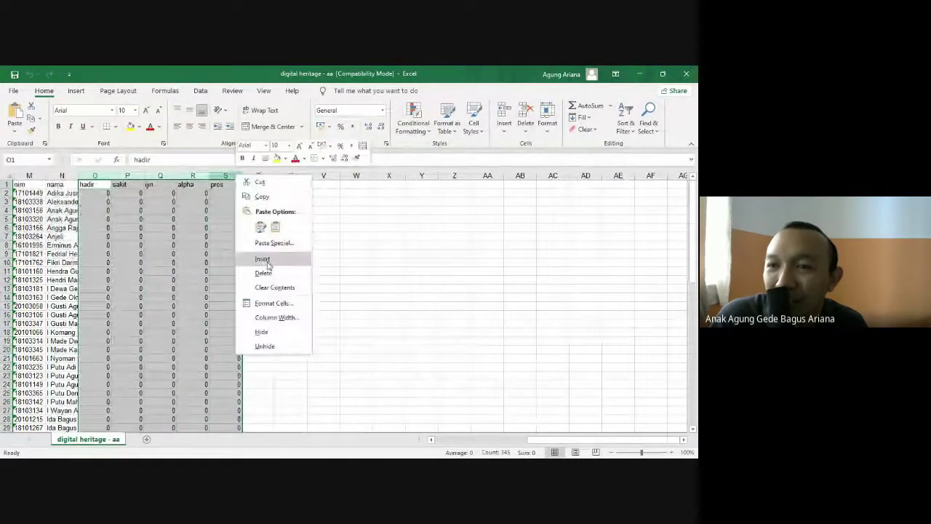
pyautogui.click(264, 266)
pyautogui.click(324, 279)
# Fit the width of the nama column (N) to its contents
pyautogui.moveTo(42, 175); pyautogui.dragTo(56, 172)
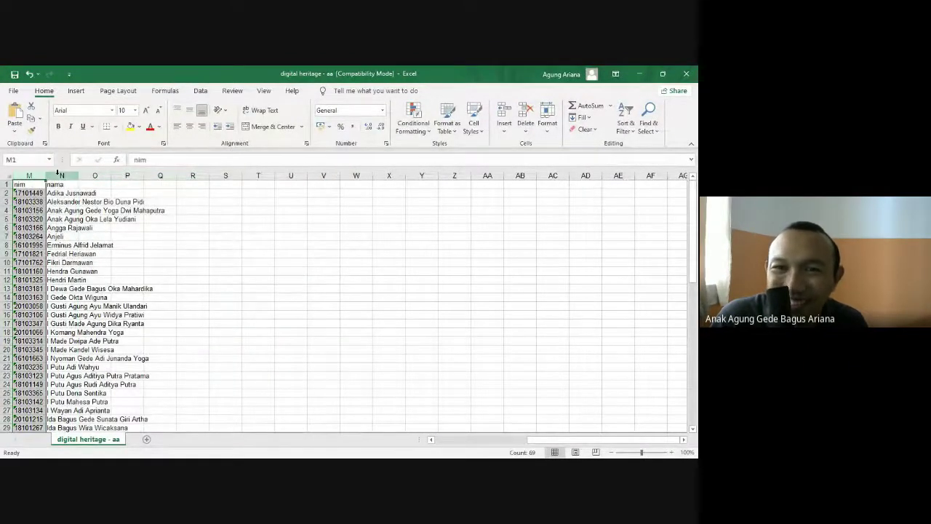
pyautogui.doubleClick(78, 176)
pyautogui.click(218, 202)
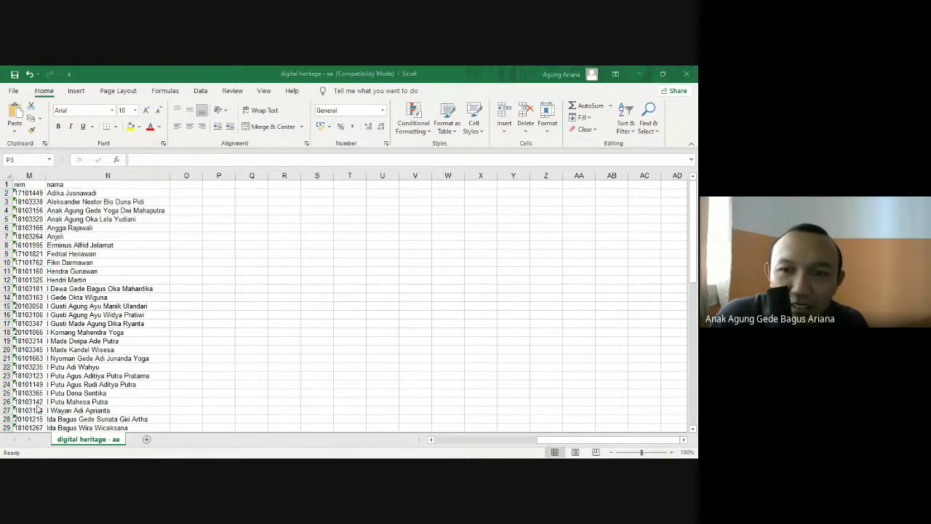
# Switch to Notepad, replace all its text with the copied list of 18 heritage topics and move the window higher
pyautogui.hotkey('alt', 'Tab')
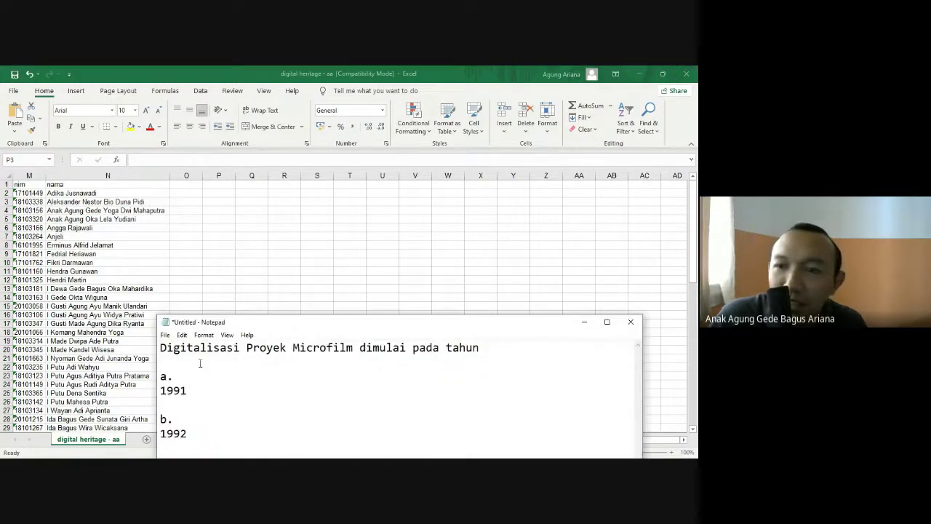
pyautogui.hotkey('ctrl', 'a')
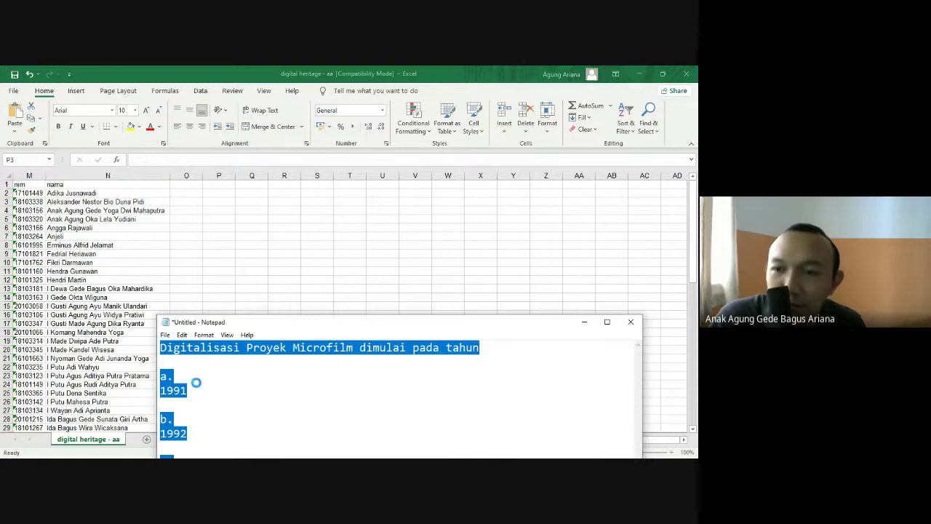
pyautogui.hotkey('ctrl', 'v')
pyautogui.moveTo(249, 325); pyautogui.dragTo(286, 137)
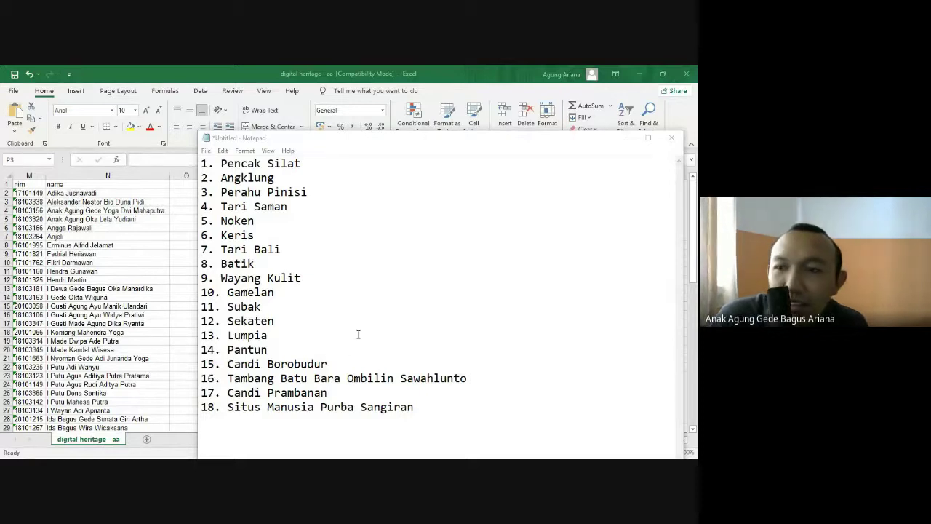
# Copy Candi Borobudur from item 15 of the Notepad list and return to the Excel workbook
pyautogui.moveTo(233, 364); pyautogui.dragTo(329, 365)
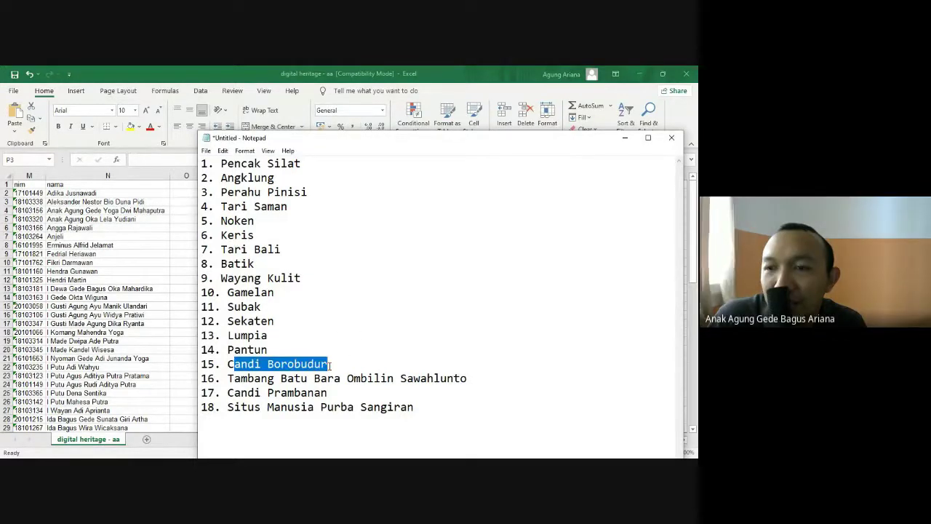
pyautogui.click(269, 368)
pyautogui.moveTo(228, 363); pyautogui.dragTo(329, 365)
pyautogui.hotkey('ctrl', 'c')
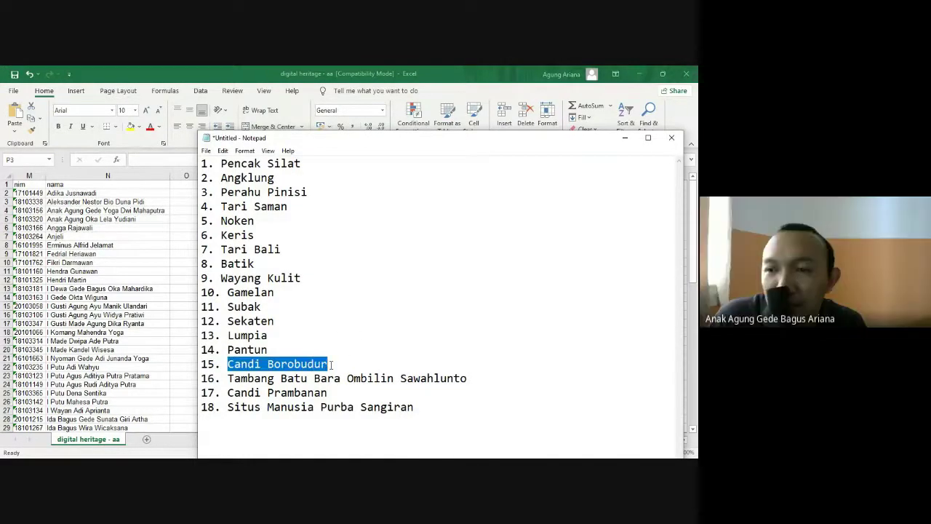
pyautogui.hotkey('alt', 'Tab')
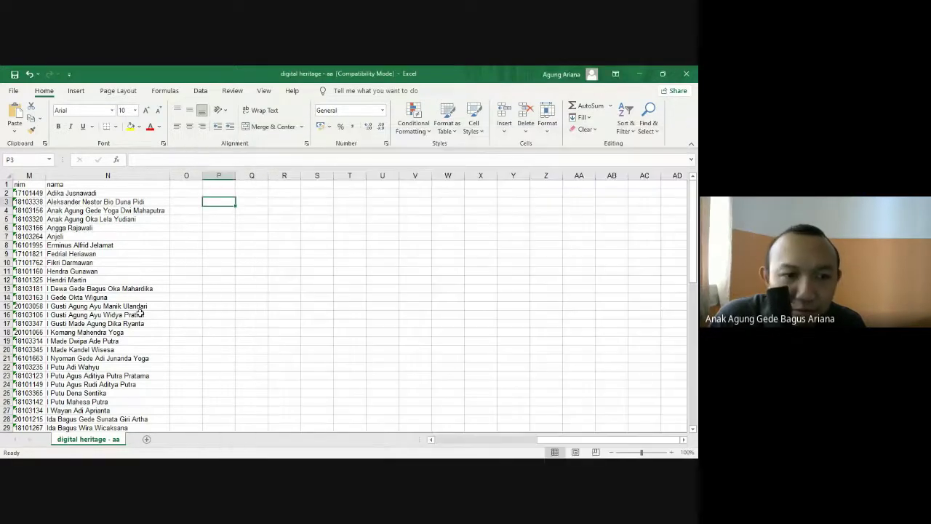
# Search the sheet for the name of the student who chose Candi Borobudur, then close the search
pyautogui.click(138, 313)
pyautogui.hotkey('ctrl', 'f')
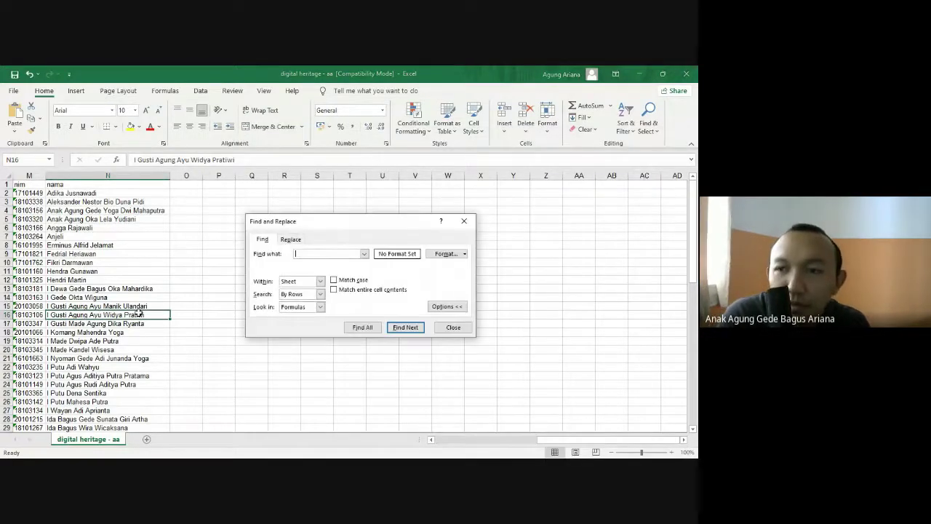
pyautogui.write('nurjanah')
pyautogui.press('Return')
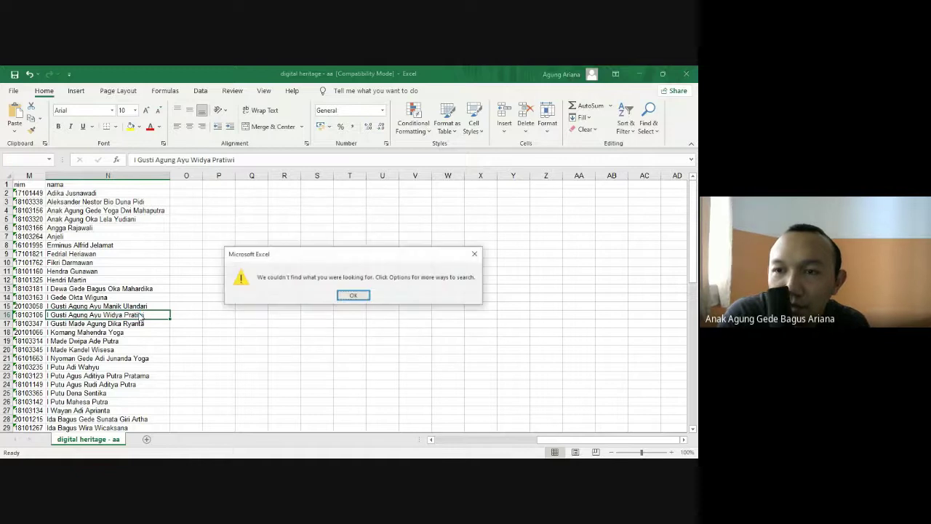
pyautogui.press('Return')
pyautogui.press('Return')
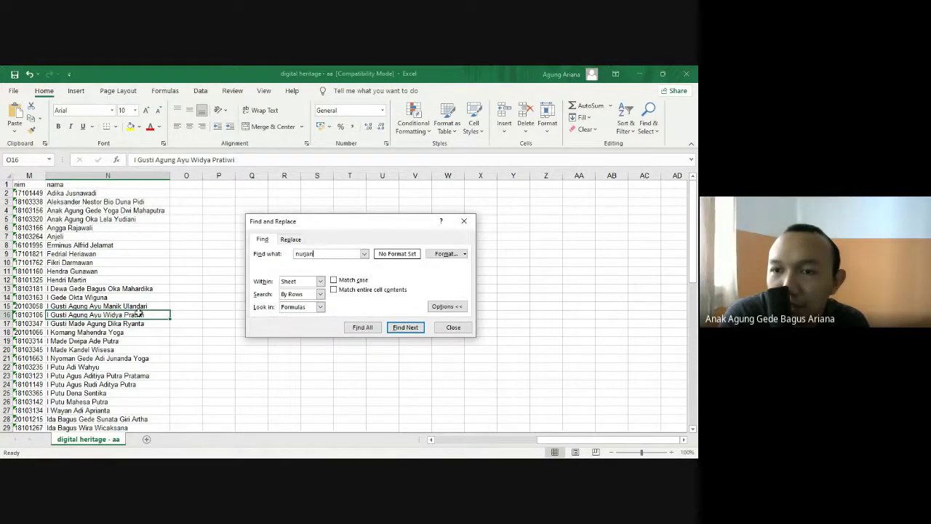
pyautogui.press('Escape')
# Paste Candi Borobudur into cell O64 beside the matching student
pyautogui.click(188, 310)
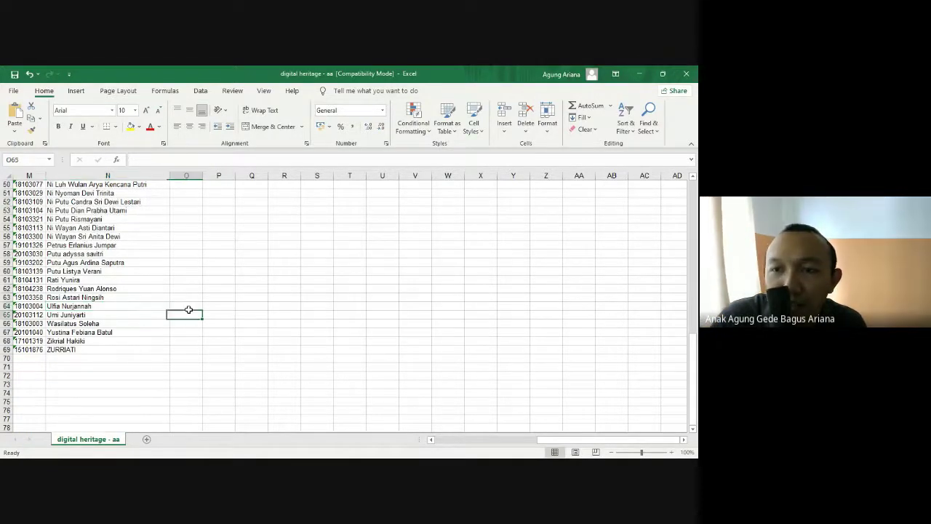
pyautogui.hotkey('ctrl', 'v')
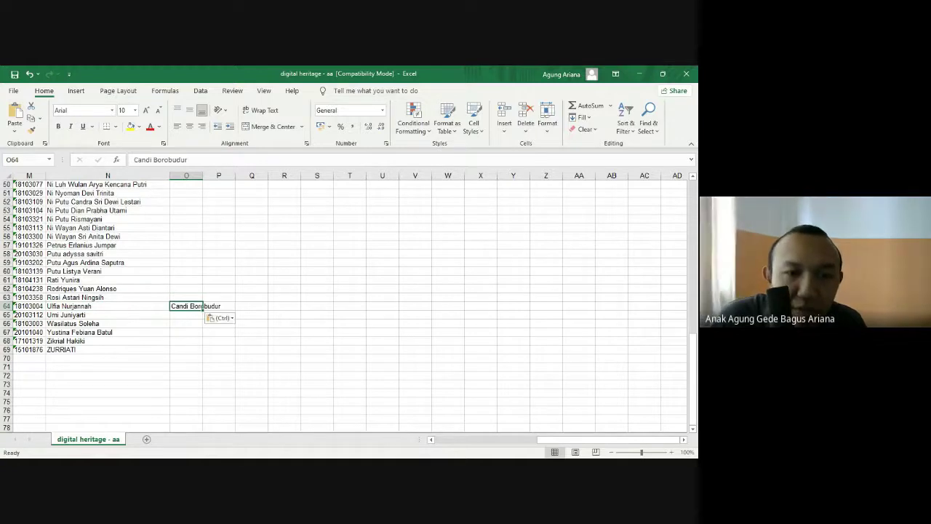
pyautogui.hotkey('alt', 'Tab')
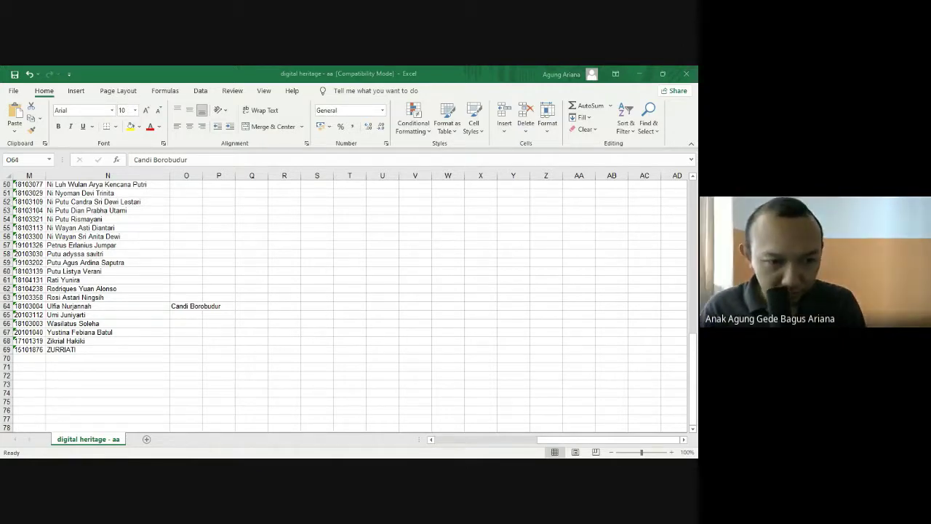
# Copy Batik from item 8 of the Notepad list and paste it into cell O49 of the Excel workbook
pyautogui.hotkey('alt', 'Tab')
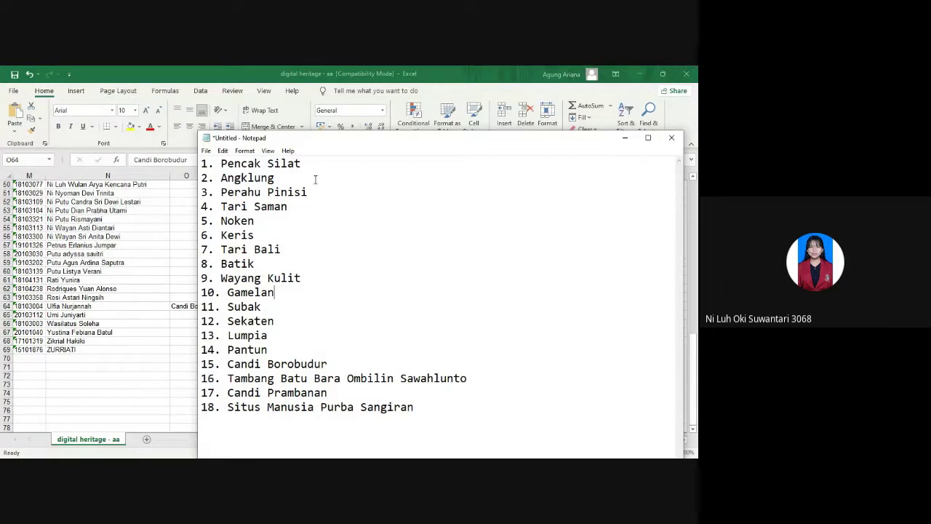
pyautogui.doubleClick(237, 263)
pyautogui.hotkey('ctrl', 'c')
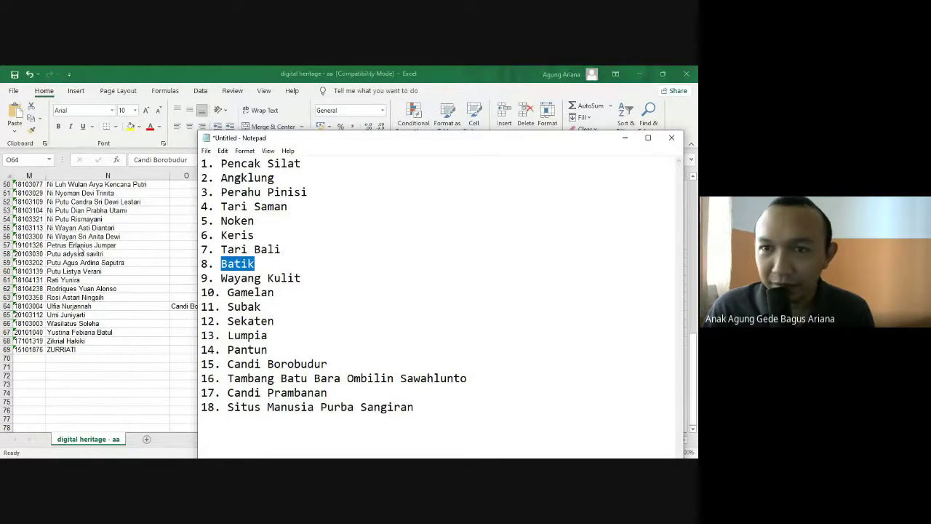
pyautogui.hotkey('alt', 'Tab')
pyautogui.scroll(3, 78, 249)
pyautogui.click(175, 253)
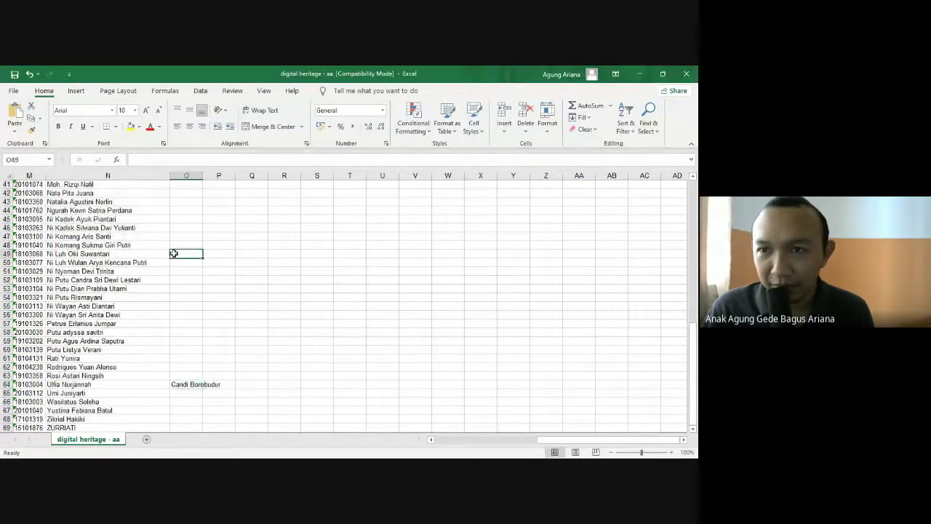
pyautogui.hotkey('ctrl', 'v')
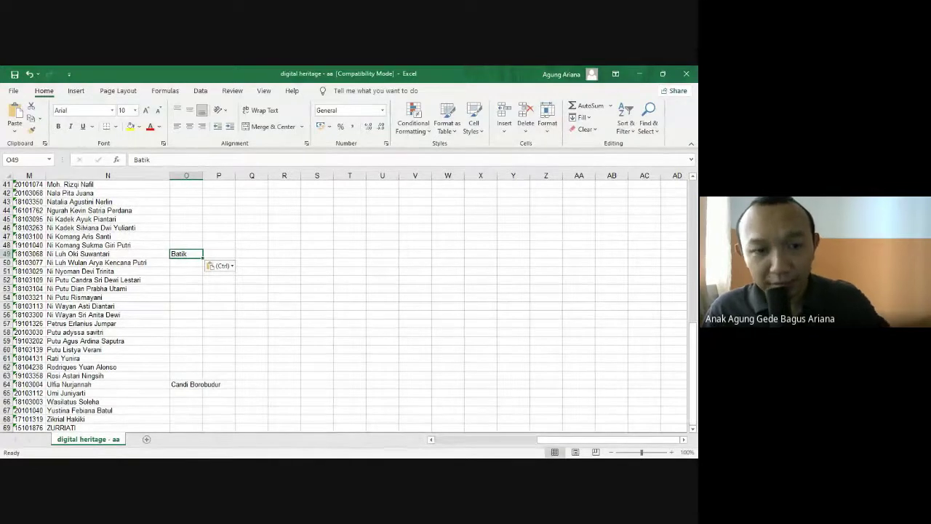
# Paste the copied topic Batik into cell O6 of the Excel workbook as well
pyautogui.hotkey('alt', 'Tab')
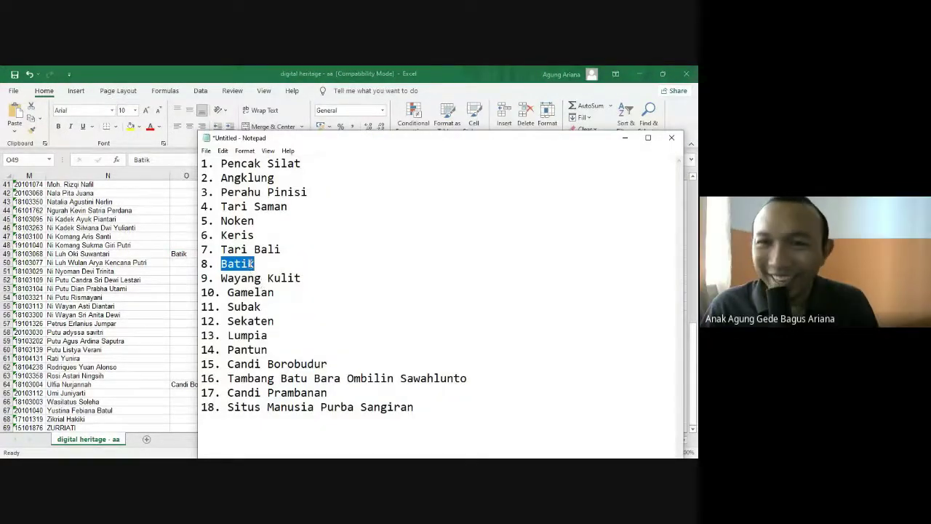
pyautogui.hotkey('alt', 'Tab')
pyautogui.scroll(4, 98, 250)
pyautogui.scroll(9, 98, 250)
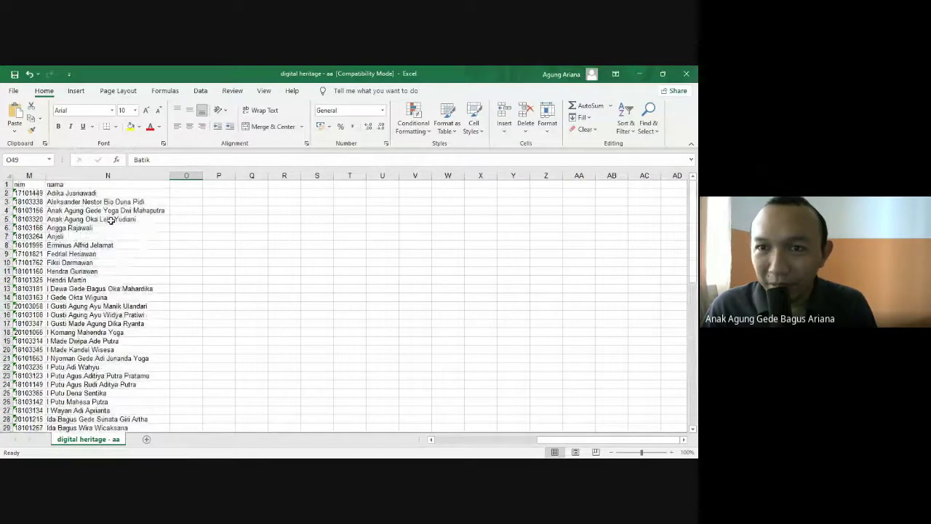
pyautogui.click(192, 228)
pyautogui.hotkey('ctrl', 'v')
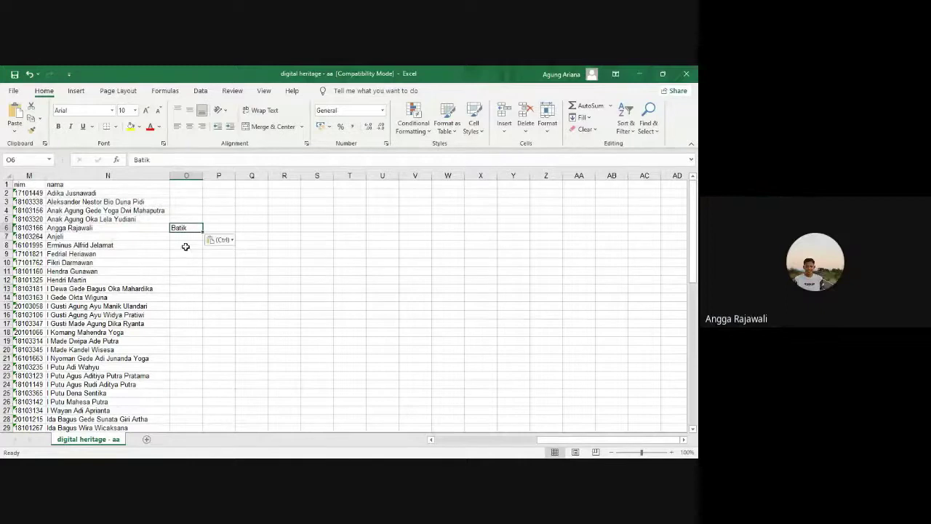
pyautogui.click(186, 260)
# Copy Tari Bali from item 7 of the Notepad list and paste it into cell O5 of the Excel workbook
pyautogui.hotkey('alt', 'Tab')
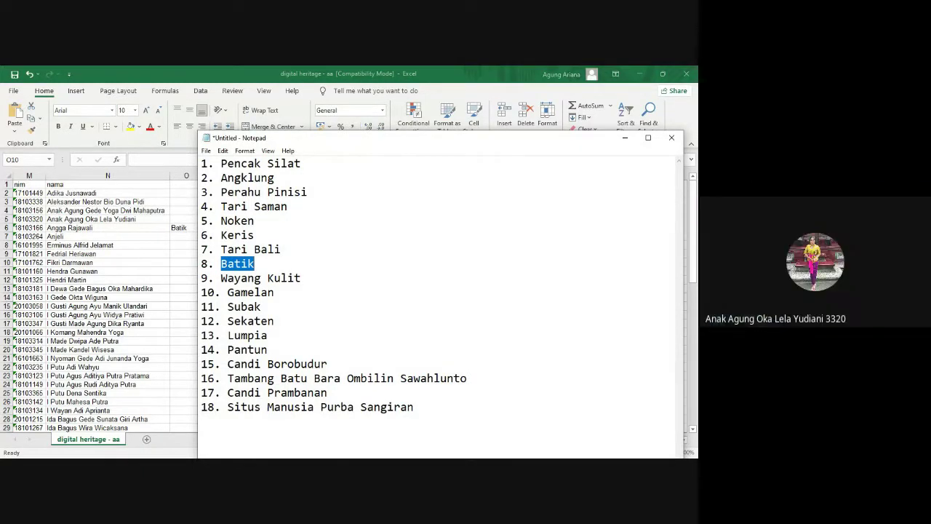
pyautogui.moveTo(285, 249); pyautogui.dragTo(221, 249)
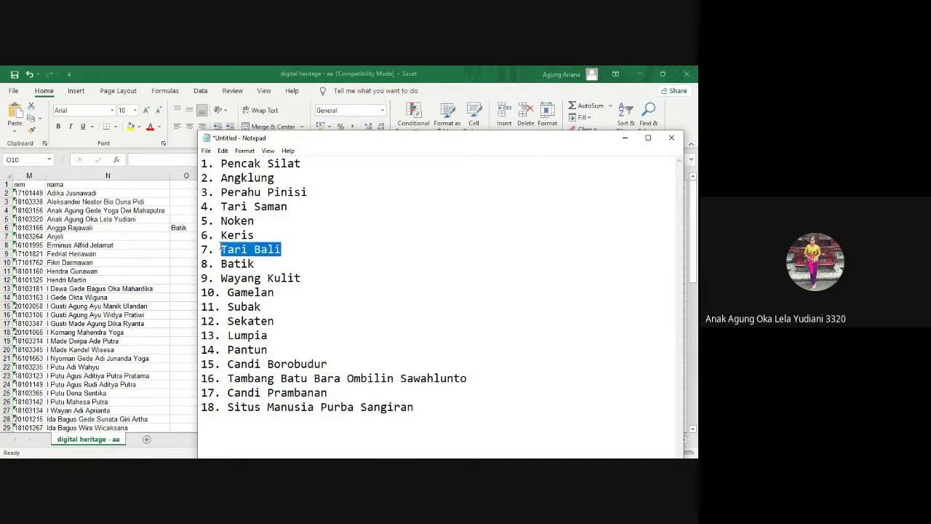
pyautogui.hotkey('ctrl', 'c')
pyautogui.click(114, 220)
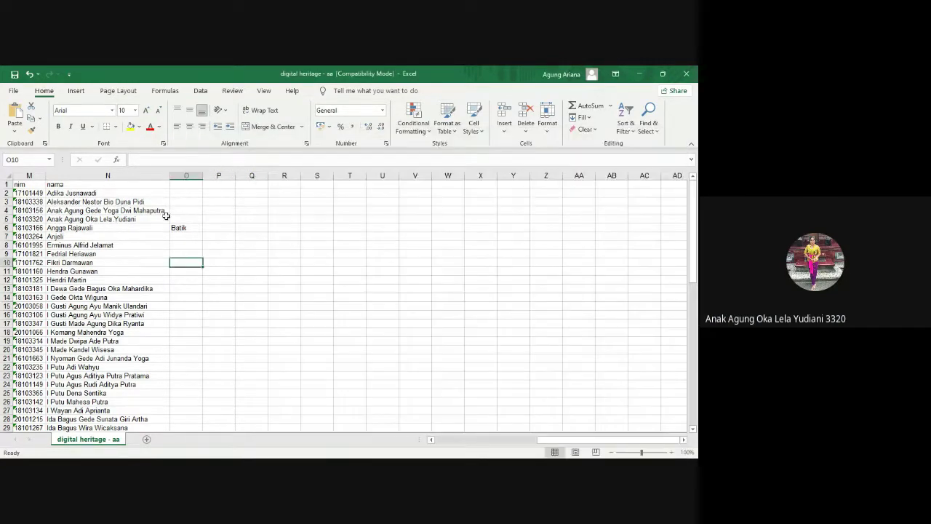
pyautogui.click(186, 219)
pyautogui.hotkey('ctrl', 'v')
# Take Tari Bali from the Notepad list again and paste it into cell O25 beside the student in row 25
pyautogui.hotkey('alt', 'Tab')
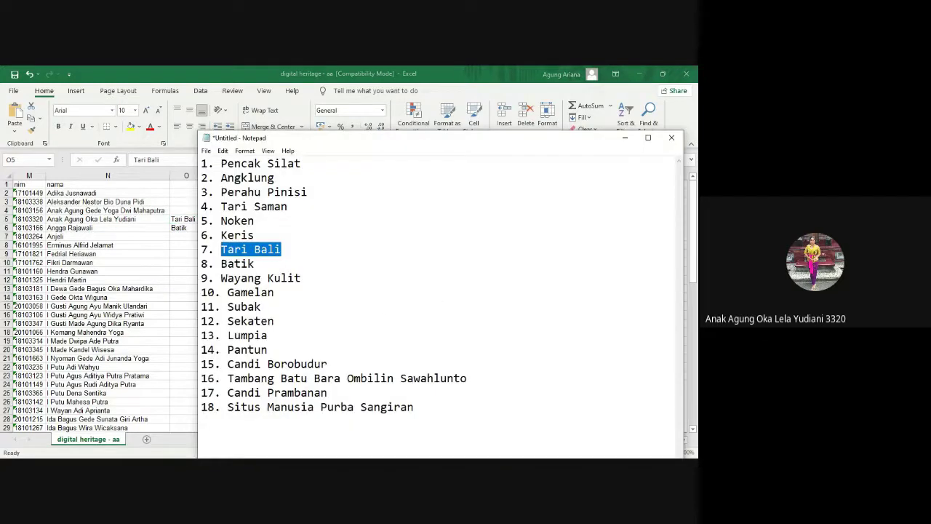
pyautogui.click(324, 268)
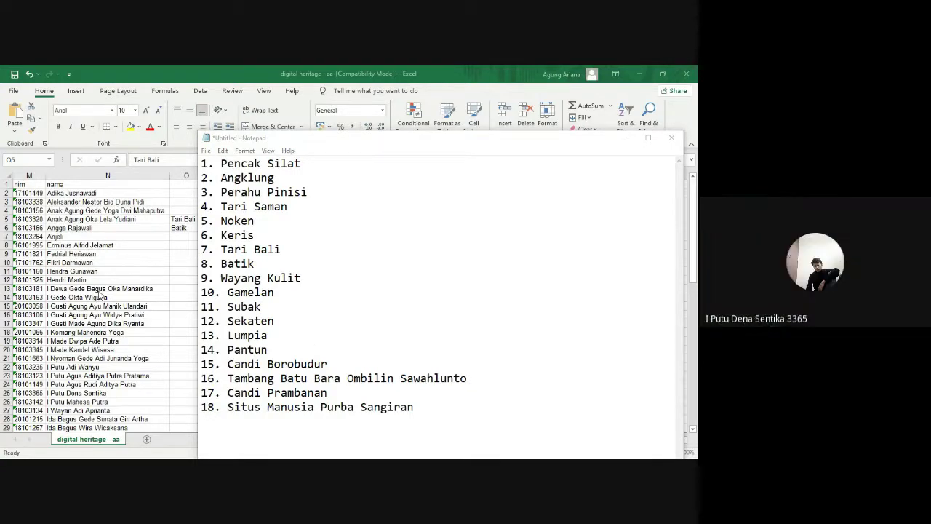
pyautogui.scroll(-9, 100, 296)
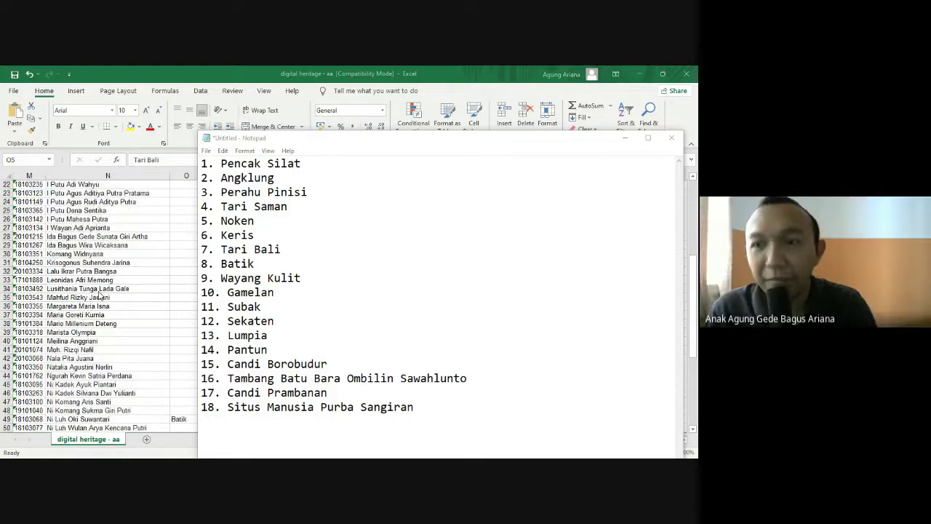
pyautogui.scroll(-4, 135, 314)
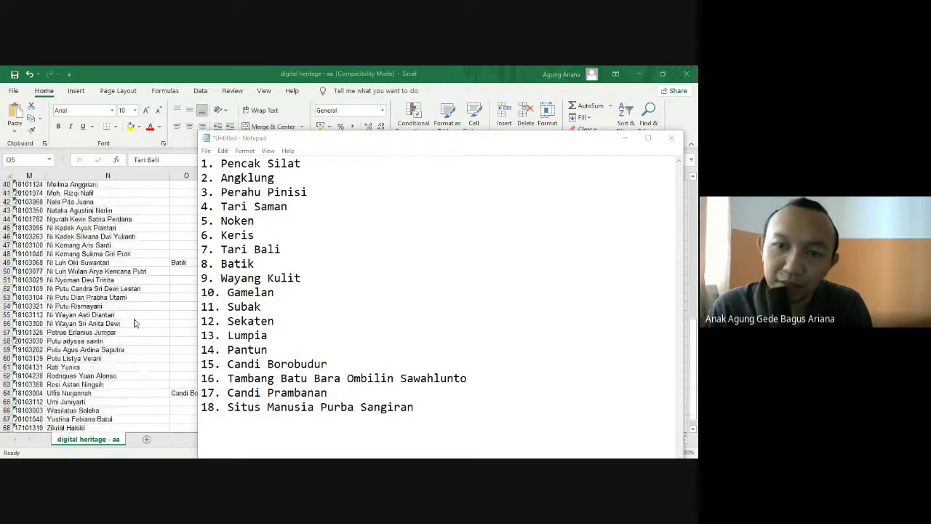
pyautogui.scroll(5, 135, 320)
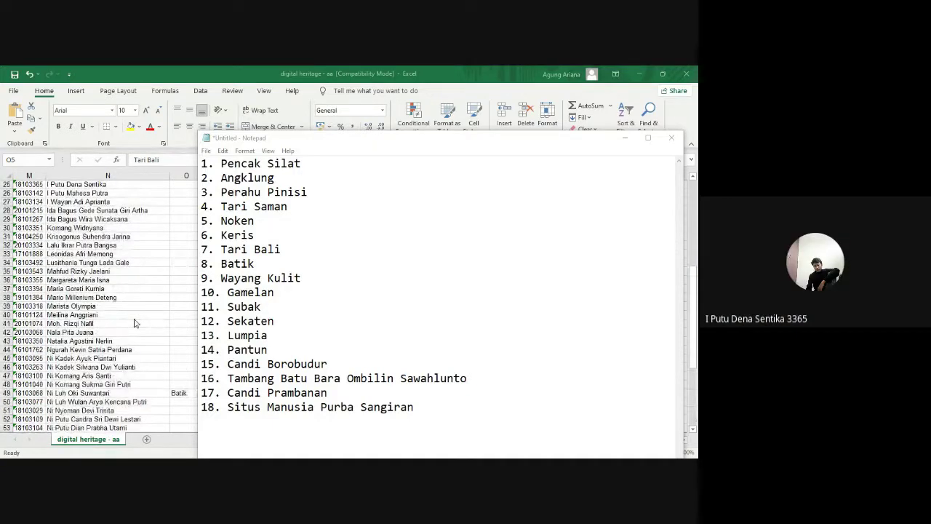
pyautogui.moveTo(282, 250); pyautogui.dragTo(222, 248)
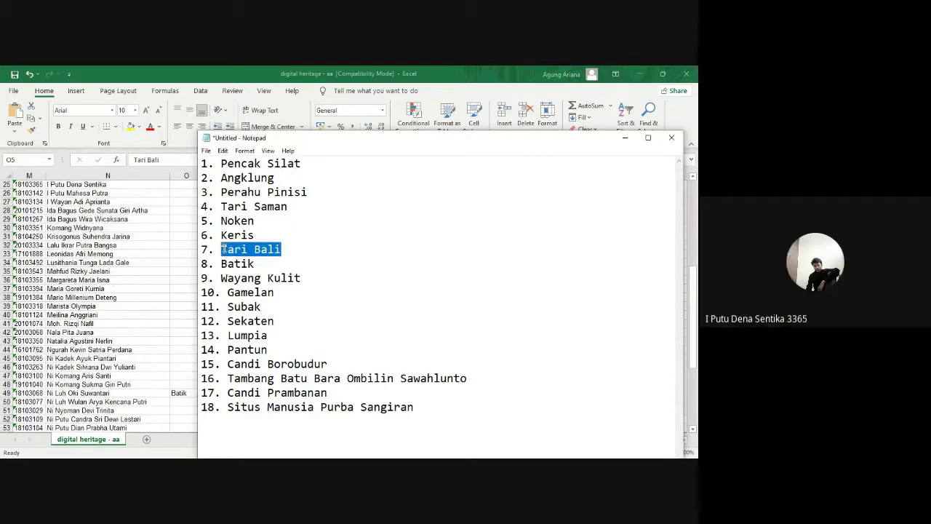
pyautogui.click(93, 201)
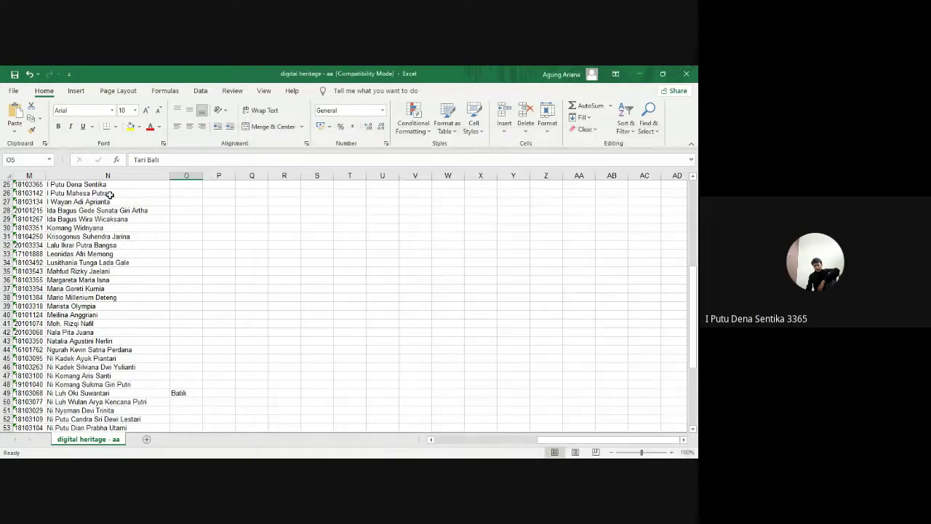
pyautogui.click(144, 182)
pyautogui.click(187, 184)
pyautogui.hotkey('ctrl', 'v')
pyautogui.click(185, 253)
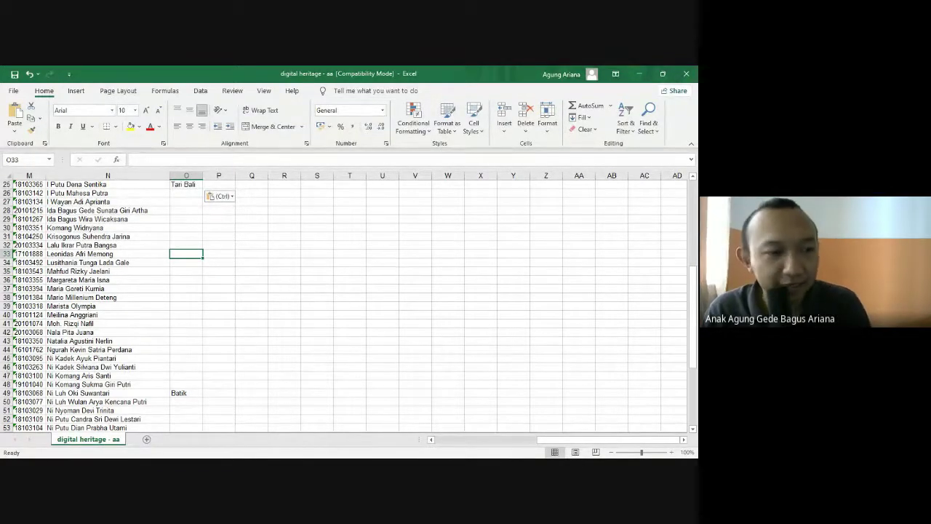
# Copy Keris from item 6 of the Notepad list and paste it into cell O27 of the Excel workbook
pyautogui.hotkey('alt', 'Tab')
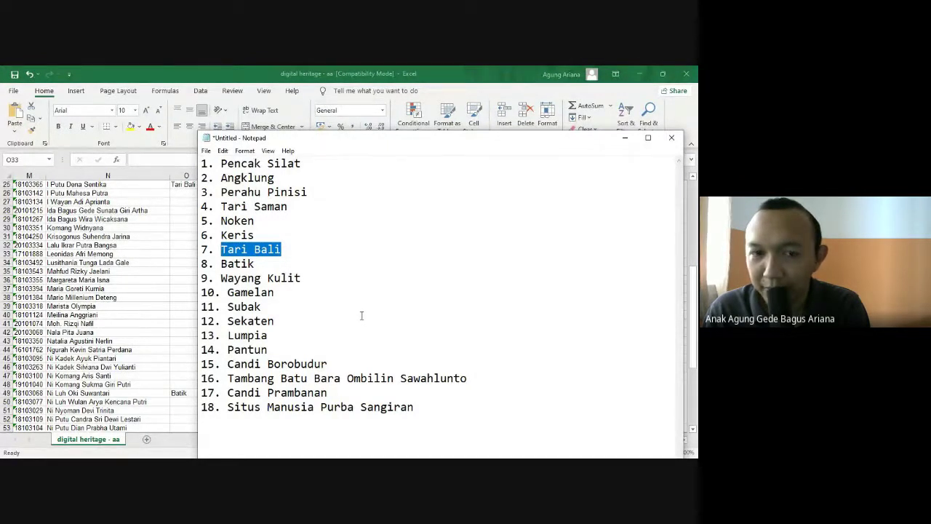
pyautogui.doubleClick(244, 235)
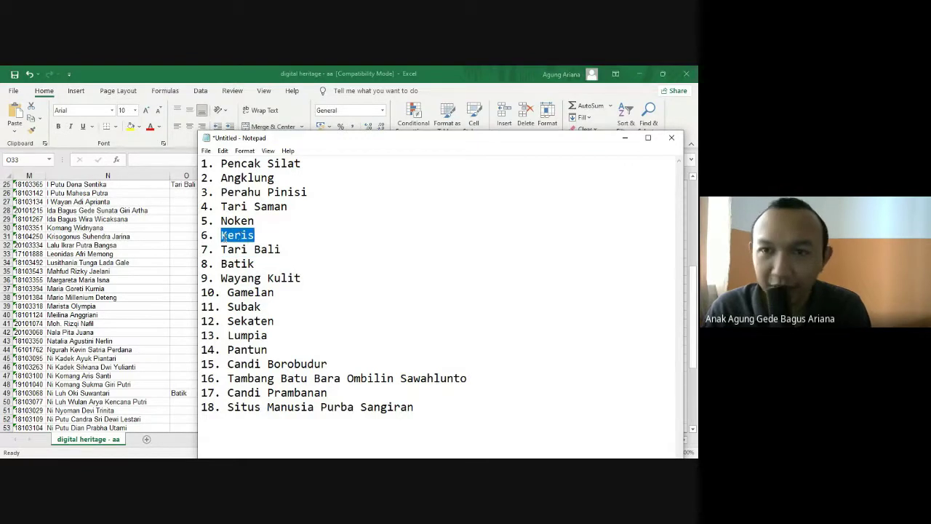
pyautogui.hotkey('alt', 'Tab')
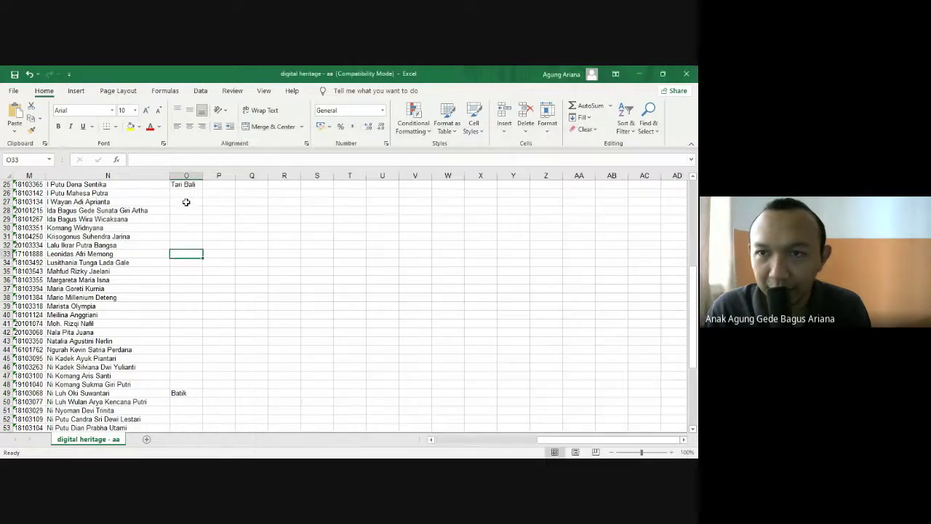
pyautogui.click(187, 202)
pyautogui.hotkey('ctrl', 'v')
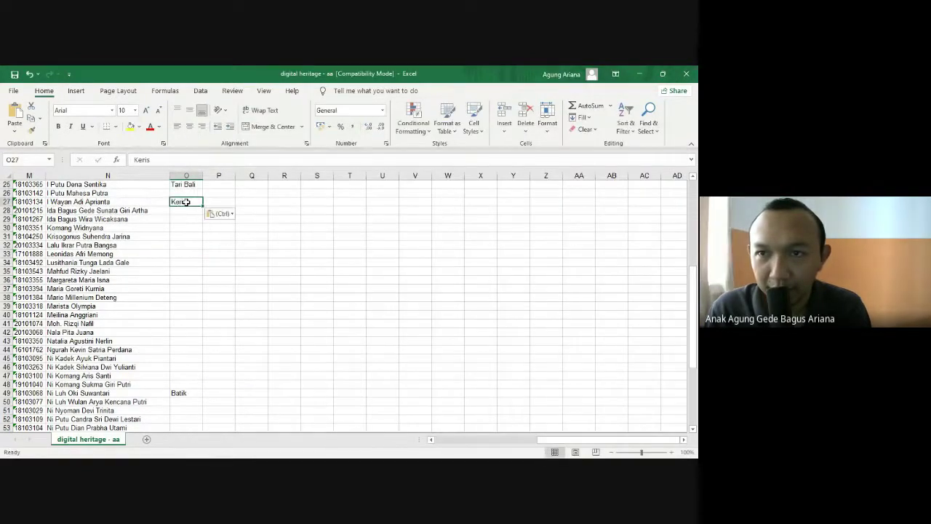
pyautogui.click(186, 211)
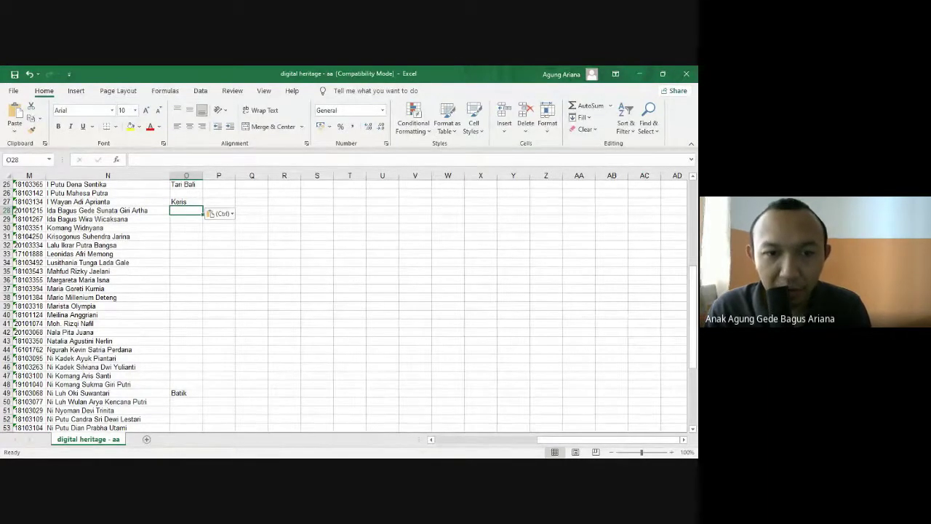
# Copy Pencak Silat from item 1 of the Notepad list and paste it into cell O12 of the Excel workbook
pyautogui.hotkey('alt', 'Tab')
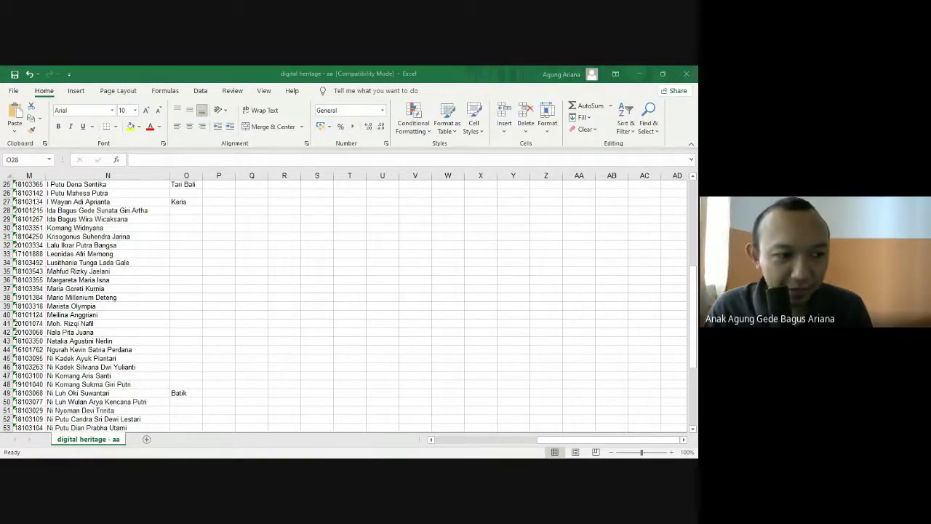
pyautogui.hotkey('alt', 'Tab')
pyautogui.click(271, 258)
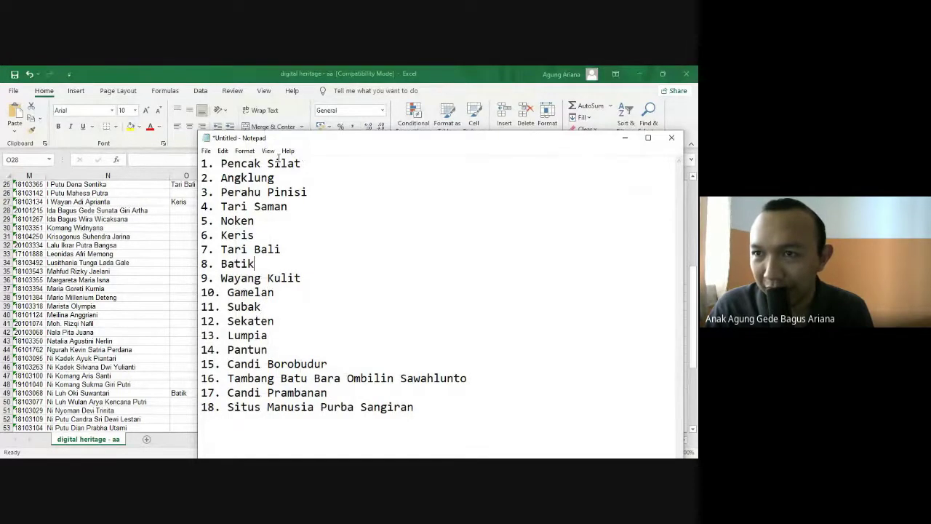
pyautogui.moveTo(303, 165); pyautogui.dragTo(221, 164)
pyautogui.hotkey('ctrl', 'c')
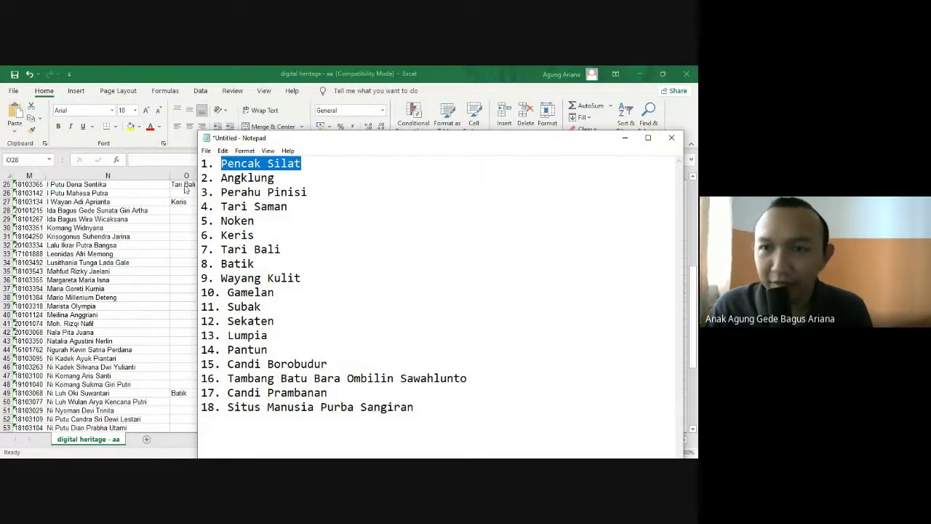
pyautogui.hotkey('alt', 'Tab')
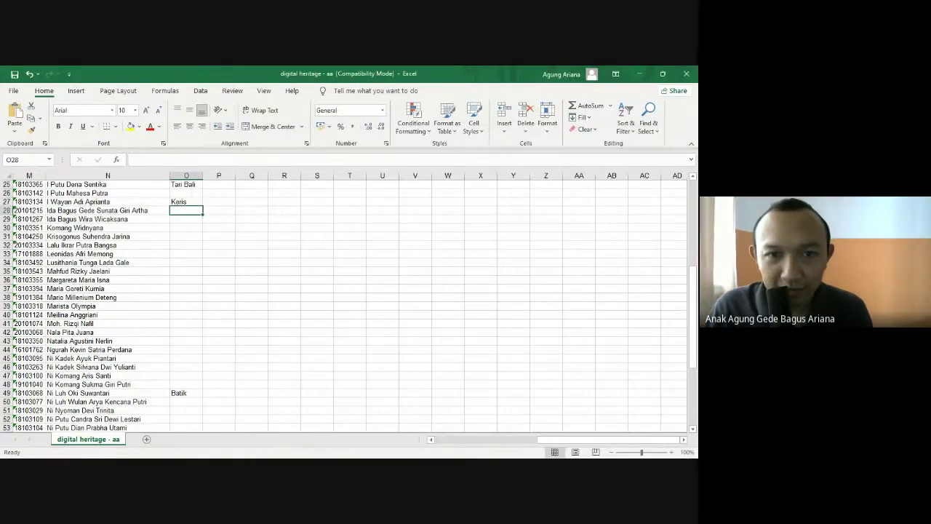
pyautogui.scroll(-2, 133, 333)
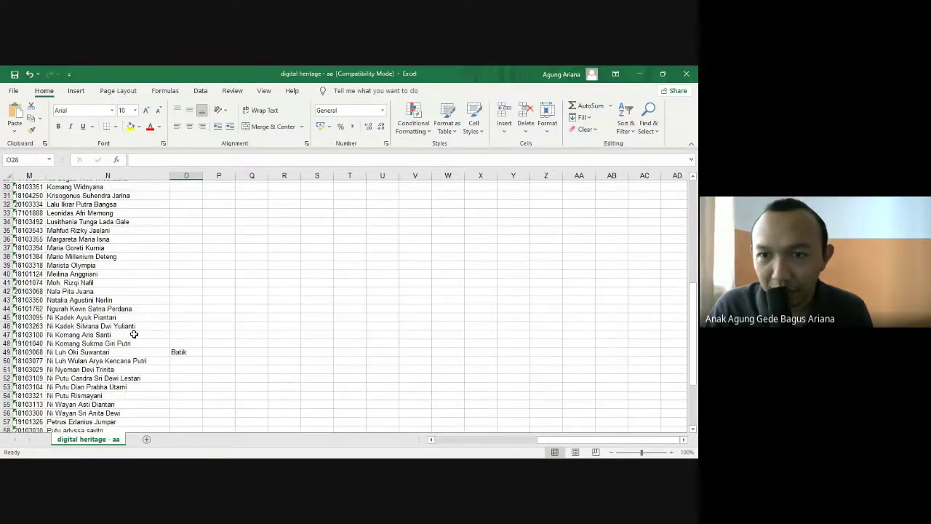
pyautogui.scroll(-4, 134, 333)
pyautogui.scroll(11, 134, 334)
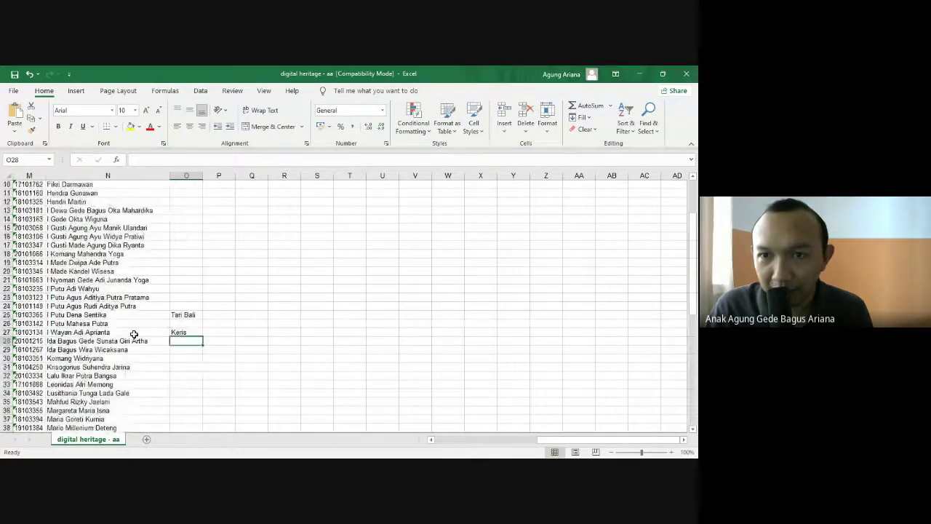
pyautogui.click(178, 203)
pyautogui.hotkey('ctrl', 'v')
# Widen column O so that the longer topic names fit inside it
pyautogui.click(191, 219)
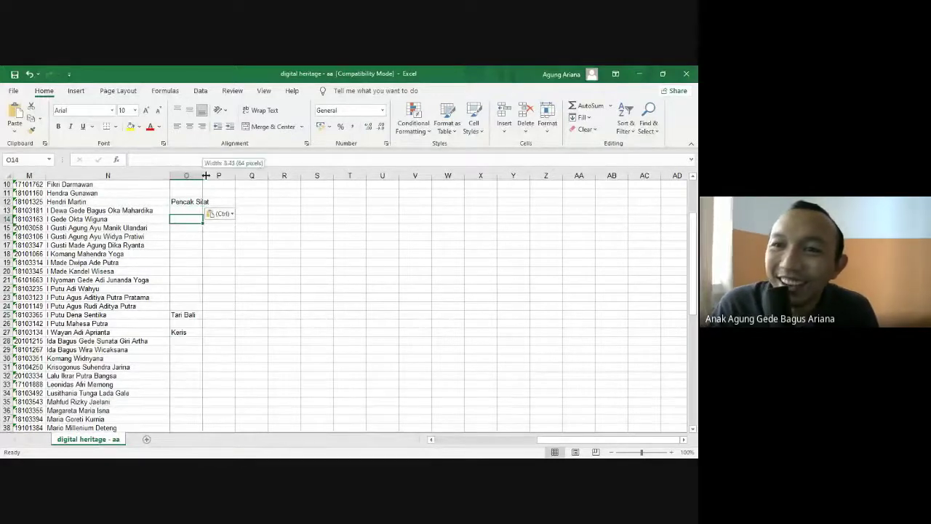
pyautogui.moveTo(203, 175); pyautogui.dragTo(245, 176)
pyautogui.click(208, 297)
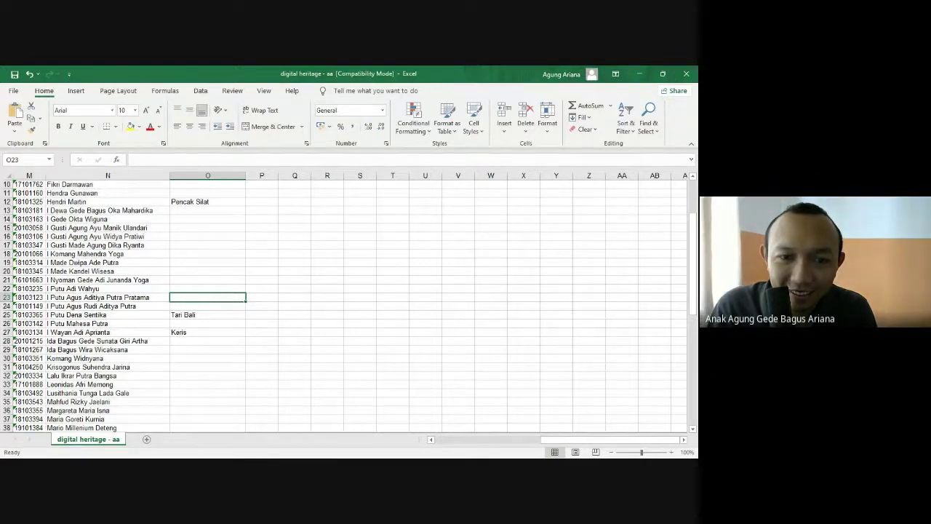
# Copy Tari Saman from item 4 of the Notepad list and paste it into cell O65 of the Excel workbook
pyautogui.hotkey('alt', 'Tab')
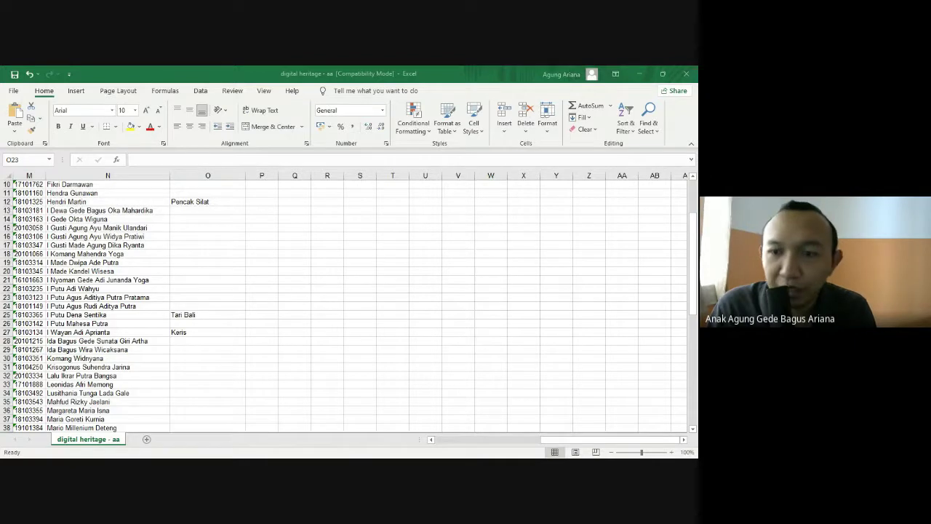
pyautogui.scroll(-6, 254, 405)
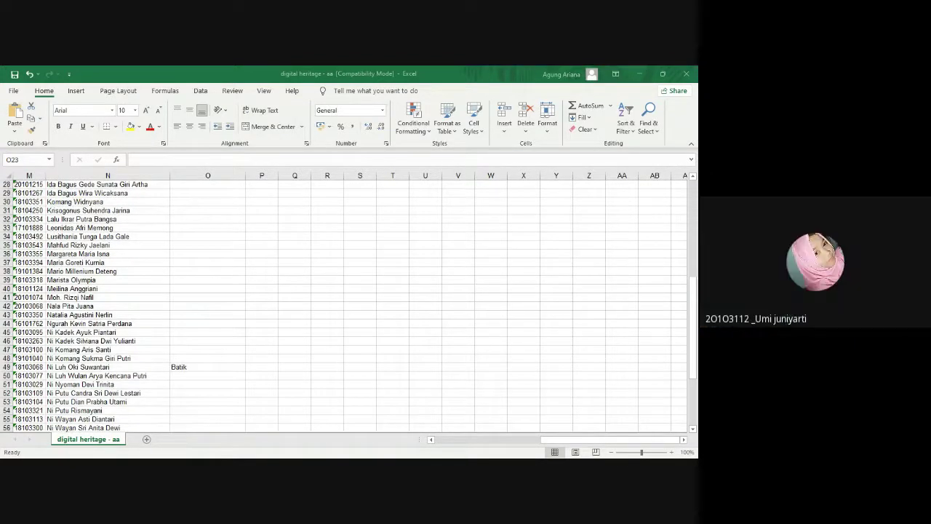
pyautogui.hotkey('alt', 'Tab')
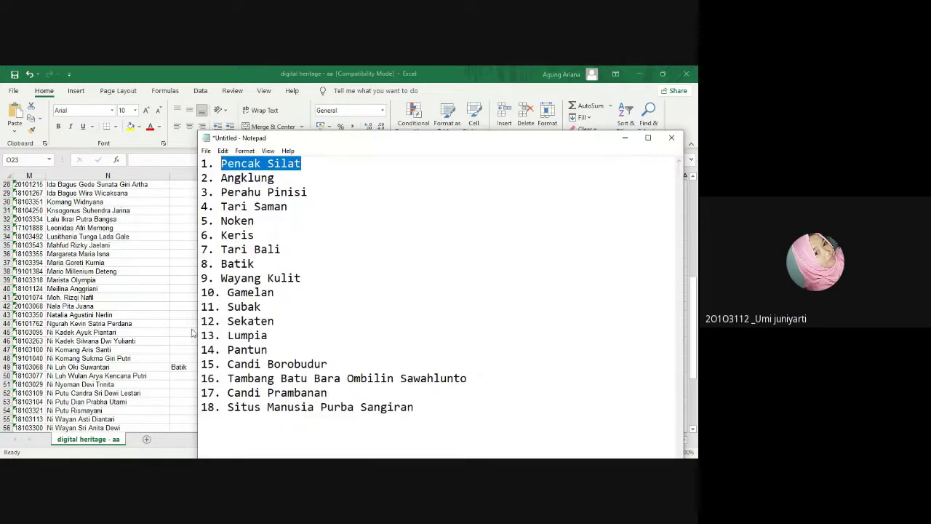
pyautogui.moveTo(287, 206); pyautogui.dragTo(220, 208)
pyautogui.hotkey('ctrl', 'c')
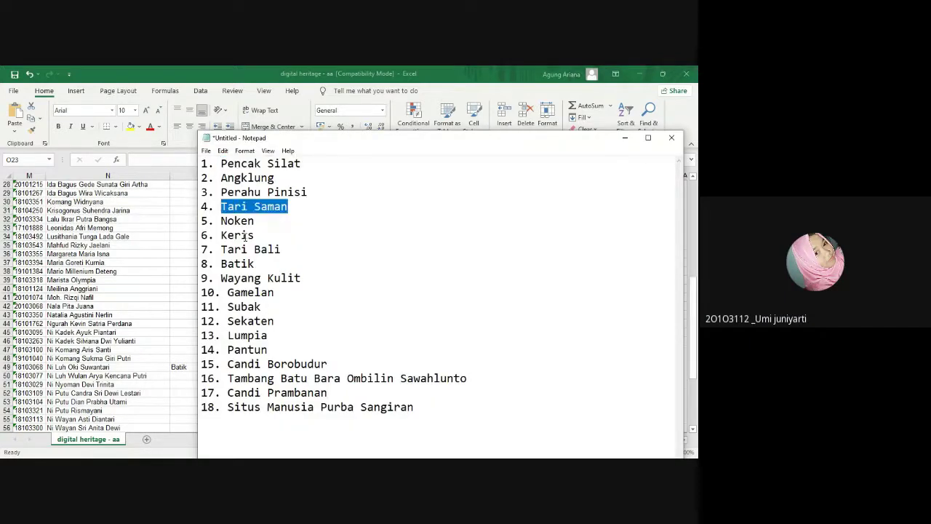
pyautogui.hotkey('alt', 'Tab')
pyautogui.scroll(-4, 96, 306)
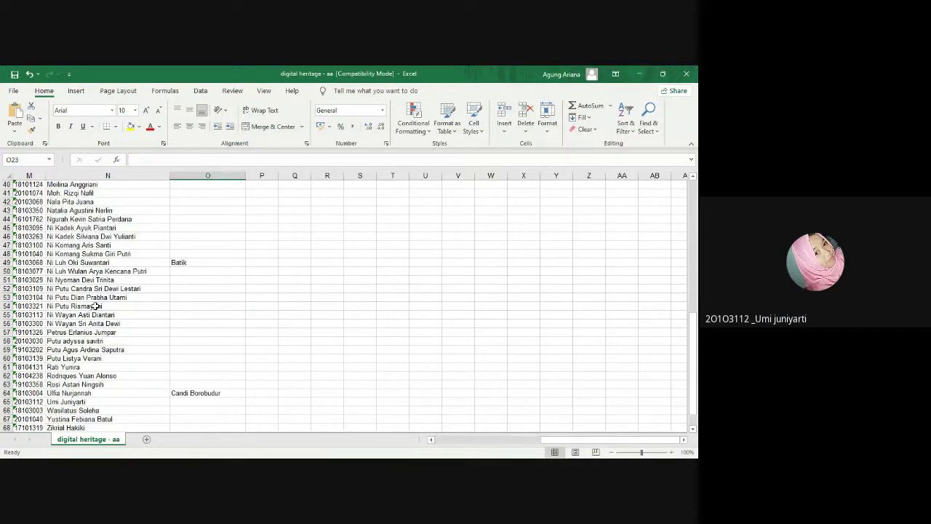
pyautogui.scroll(-1, 89, 396)
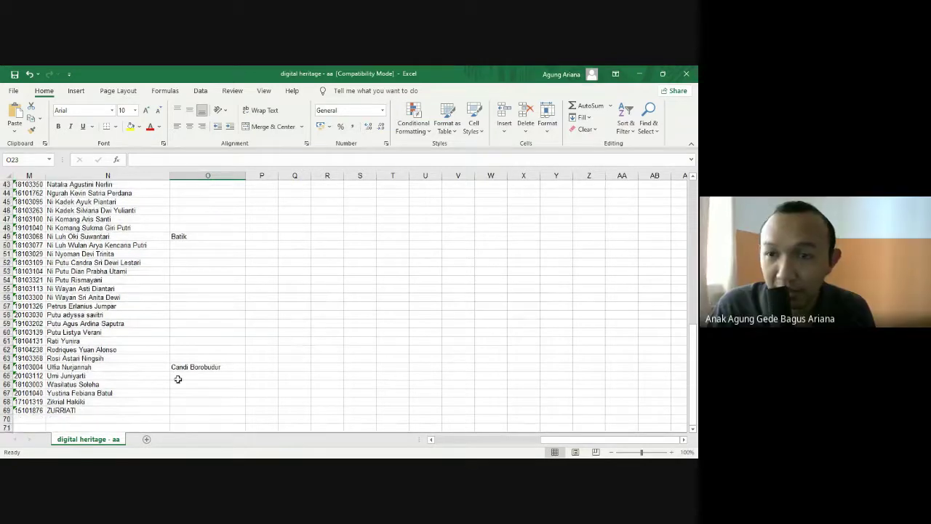
pyautogui.click(177, 377)
pyautogui.hotkey('ctrl', 'v')
pyautogui.click(220, 404)
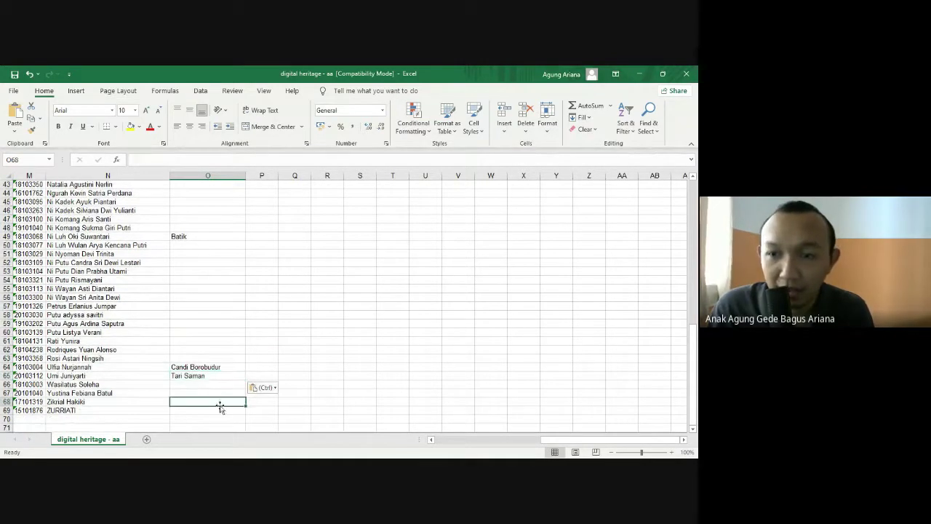
# Copy Perahu Pinisi from item 3 of the Notepad list and paste it into cell O46 of the Excel workbook
pyautogui.hotkey('alt', 'Tab')
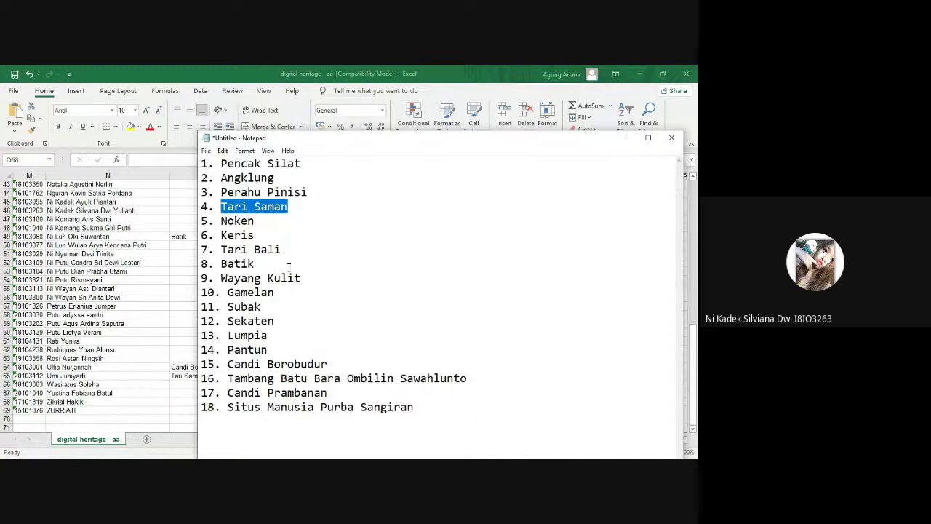
pyautogui.moveTo(306, 192); pyautogui.dragTo(222, 192)
pyautogui.hotkey('ctrl', 'c')
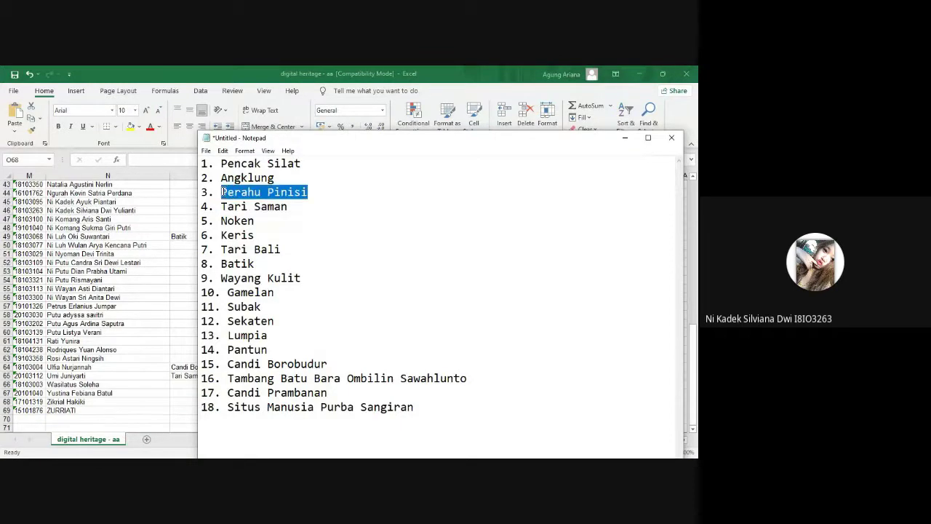
pyautogui.hotkey('alt', 'Tab')
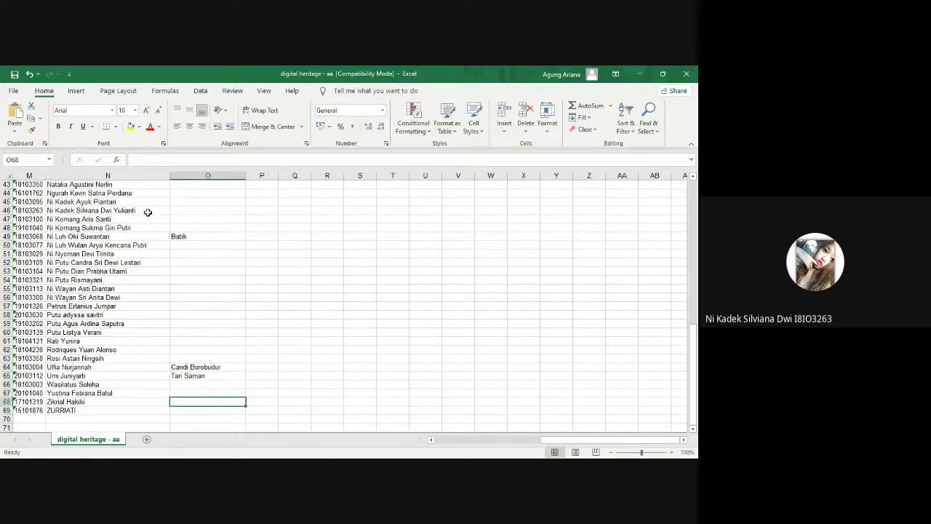
pyautogui.click(177, 210)
pyautogui.hotkey('ctrl', 'v')
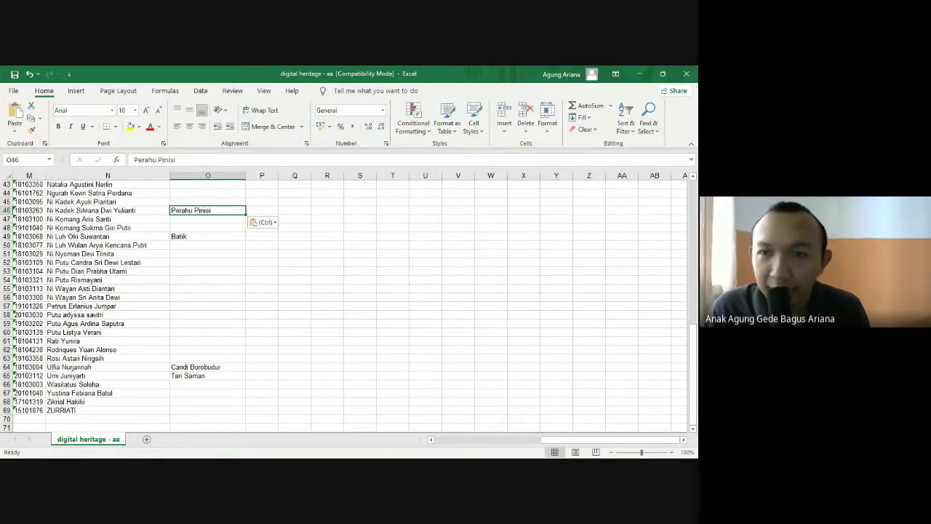
pyautogui.click(202, 222)
# Copy Keris from the Notepad list again and paste it into cell O55 beside the student in row 55
pyautogui.scroll(14, 203, 222)
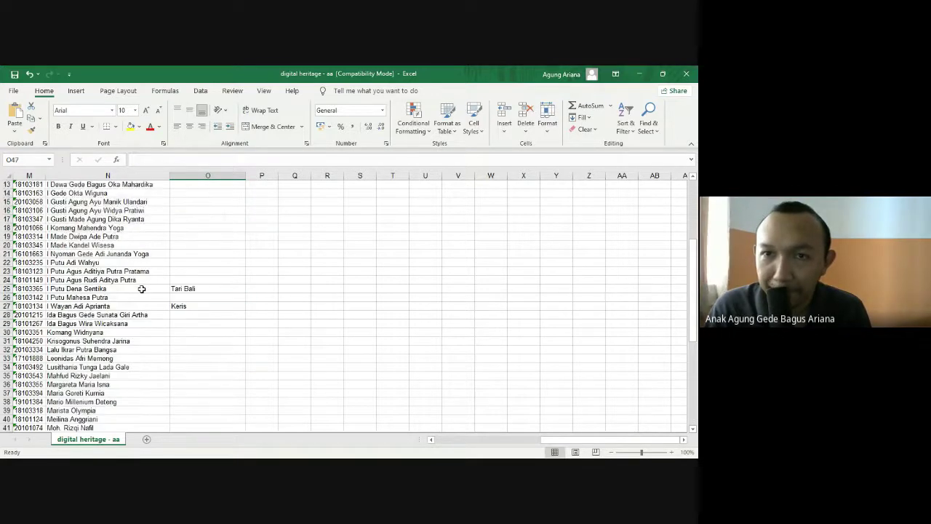
pyautogui.hotkey('alt', 'Tab')
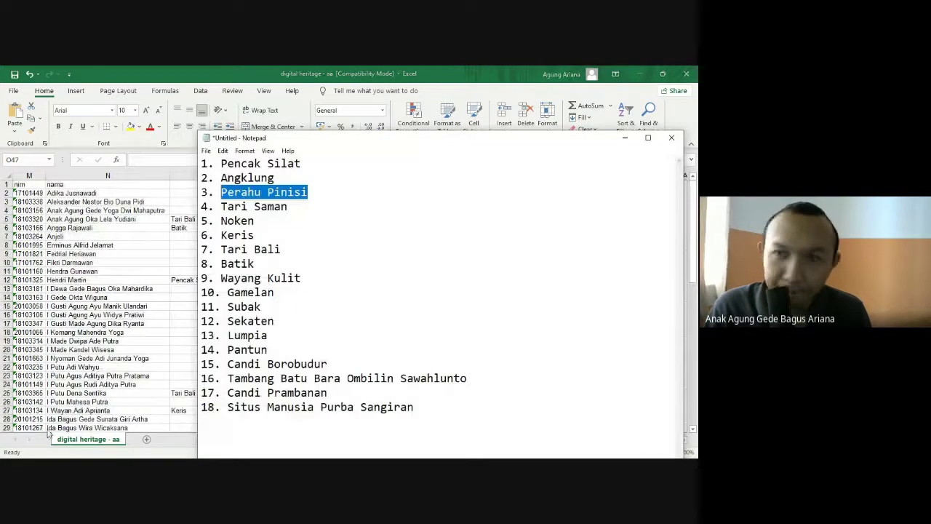
pyautogui.click(275, 255)
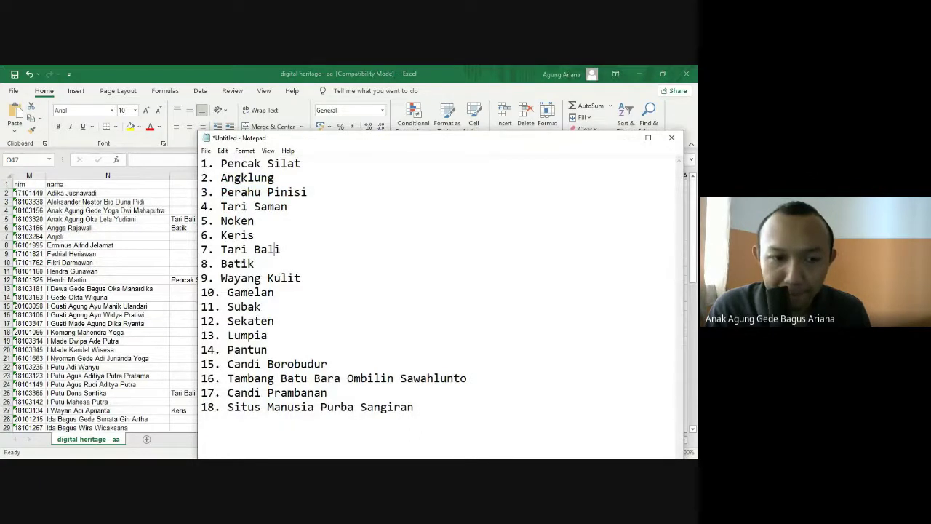
pyautogui.doubleClick(242, 236)
pyautogui.hotkey('ctrl', 'c')
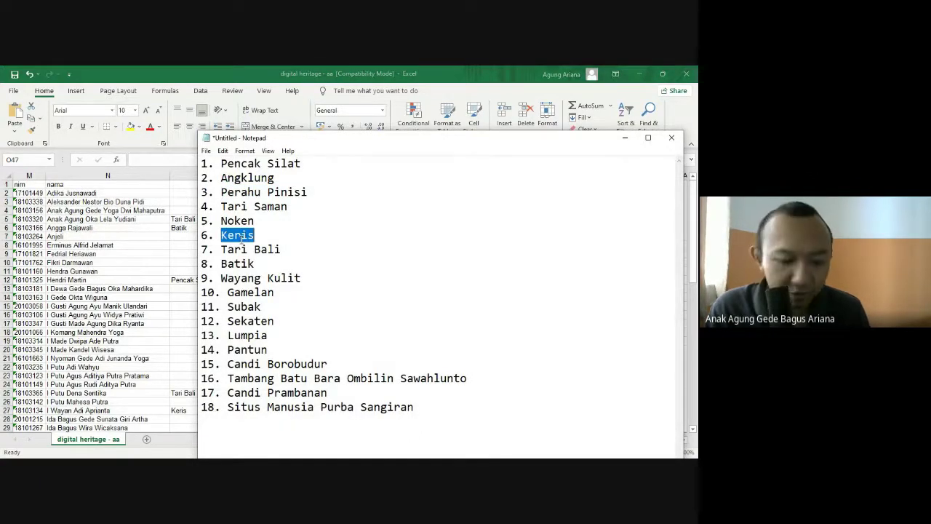
pyautogui.hotkey('alt', 'Tab')
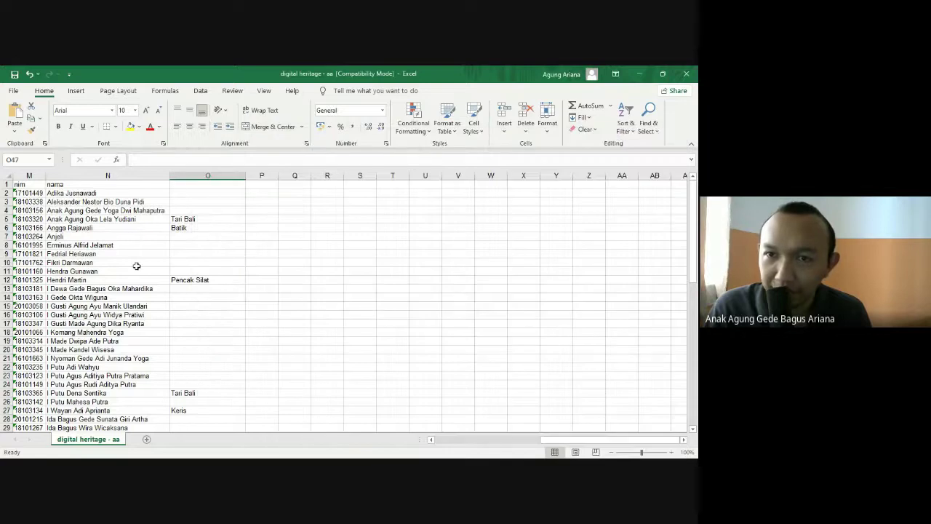
pyautogui.scroll(-4, 136, 266)
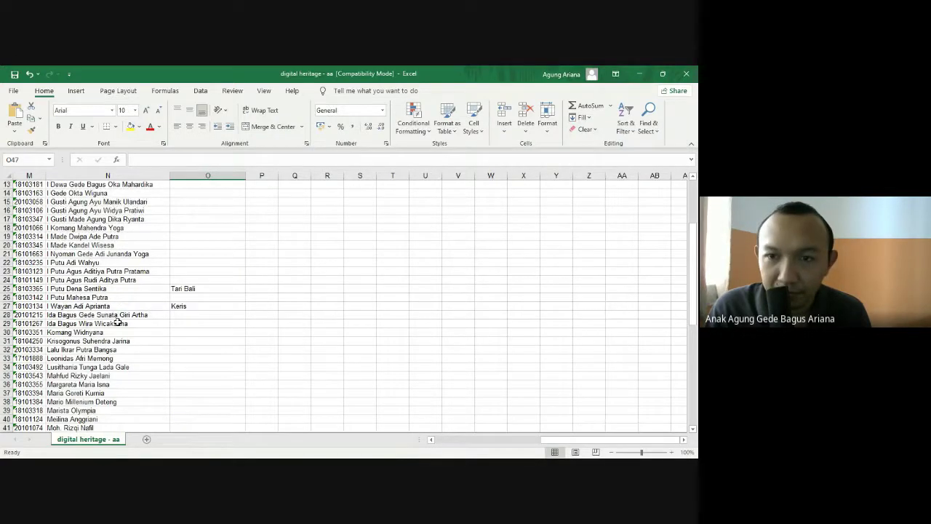
pyautogui.scroll(-4, 123, 301)
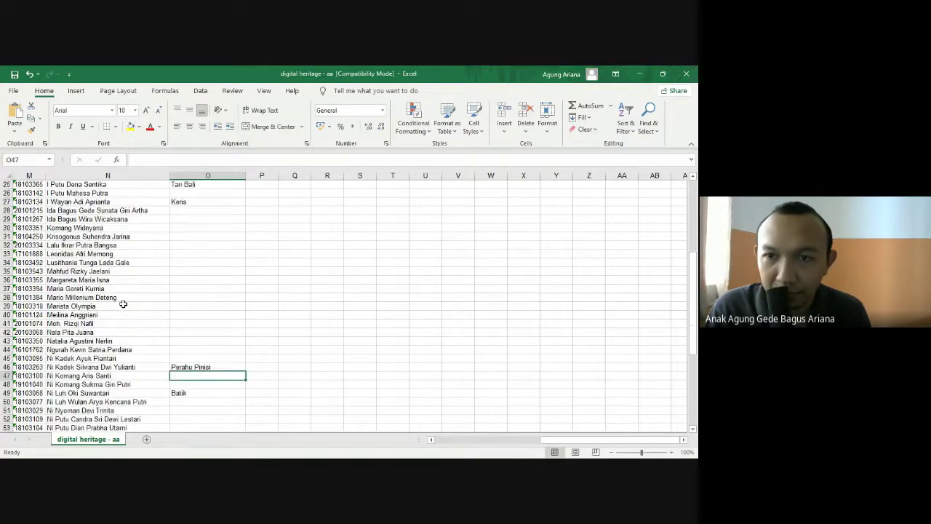
pyautogui.scroll(-2, 88, 378)
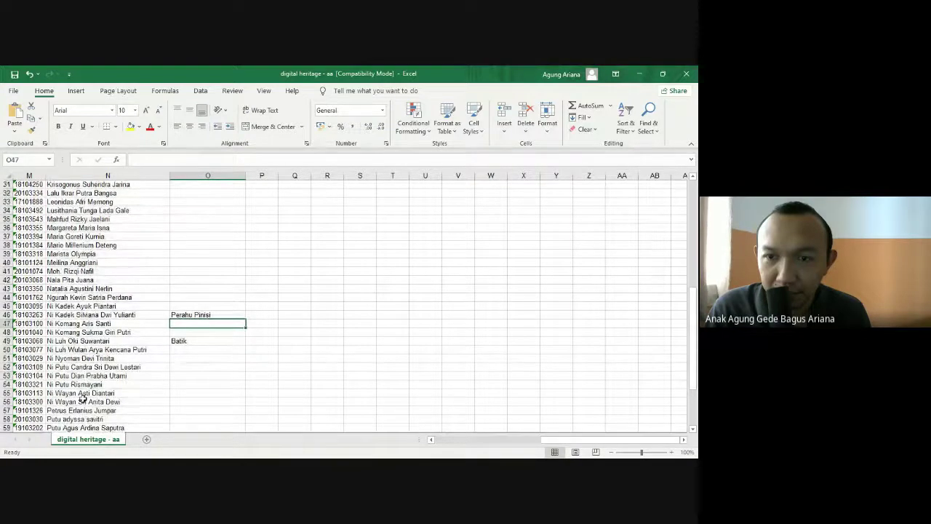
pyautogui.click(122, 397)
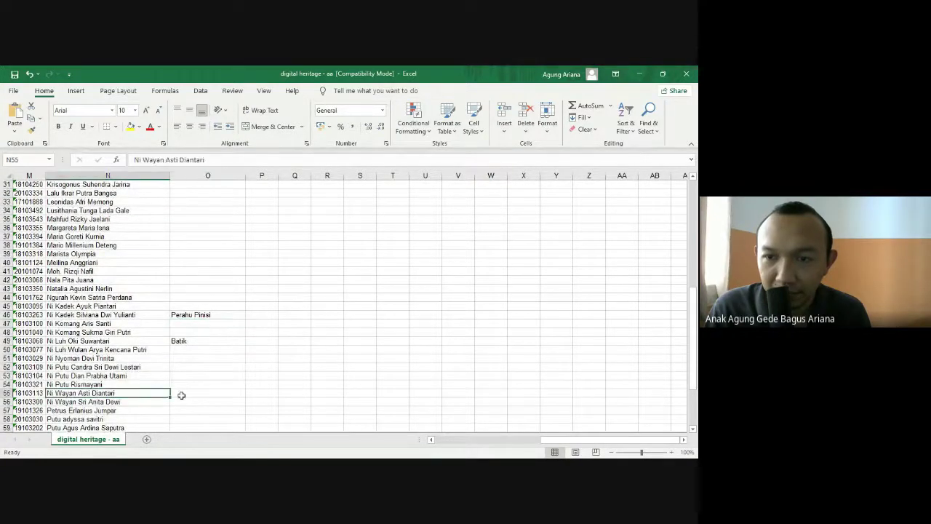
pyautogui.click(181, 394)
pyautogui.hotkey('ctrl', 'v')
pyautogui.click(215, 408)
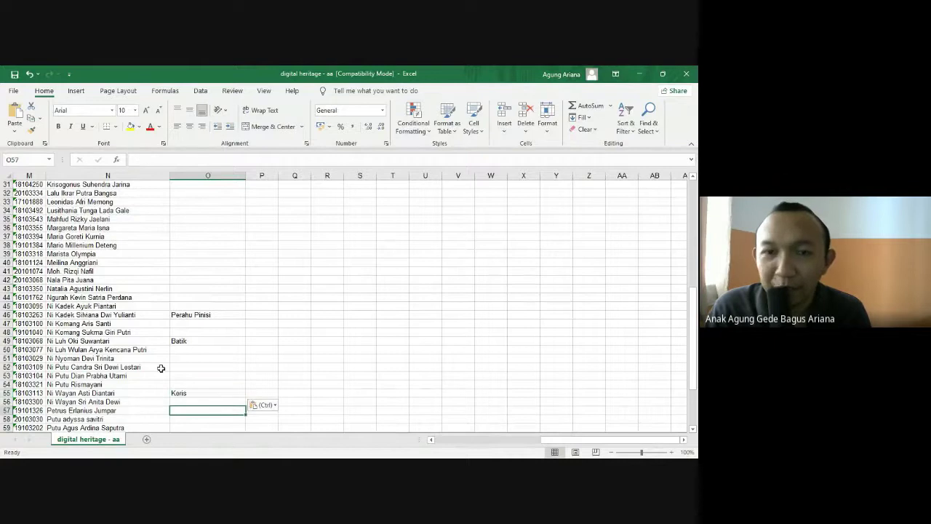
pyautogui.scroll(10, 113, 407)
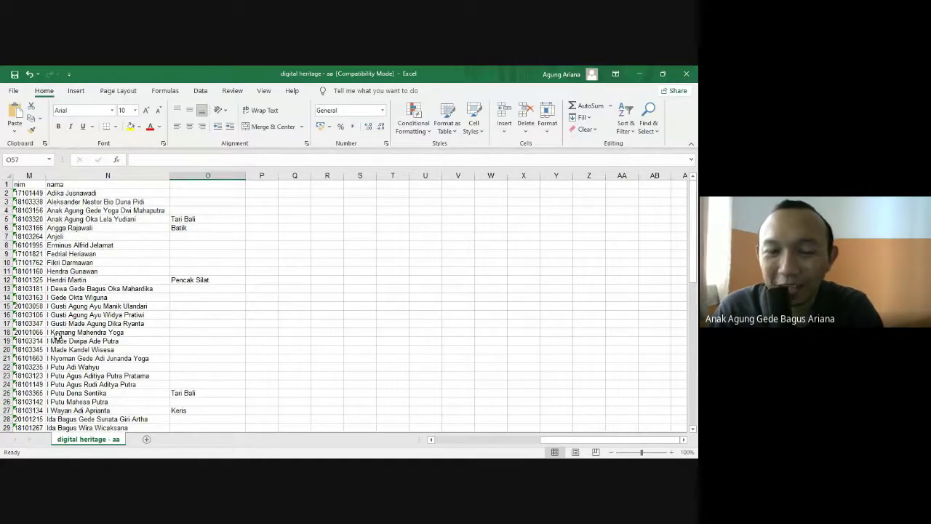
# Copy Candi Borobudur from item 15 of the Notepad list and paste it into cell O66 of the Excel workbook
pyautogui.scroll(-2, 113, 333)
pyautogui.scroll(-2, 113, 333)
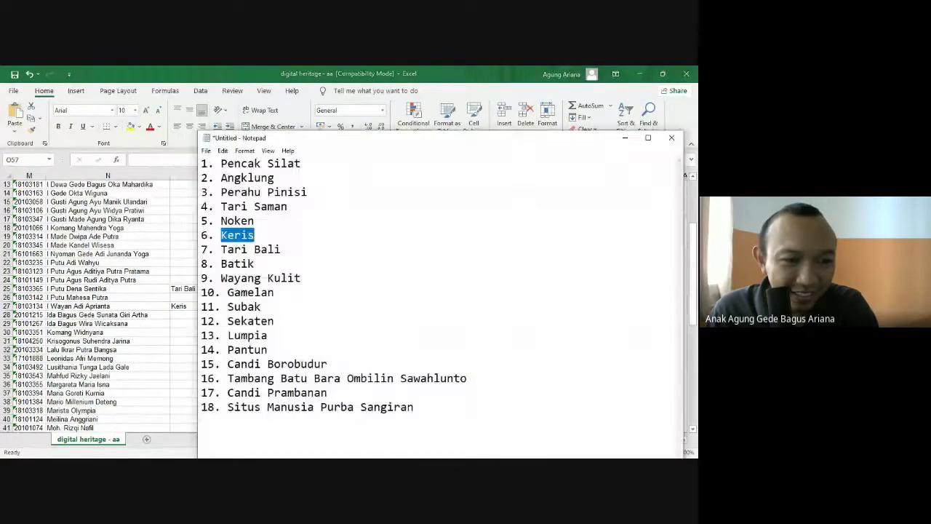
pyautogui.hotkey('alt', 'Tab')
pyautogui.click(297, 310)
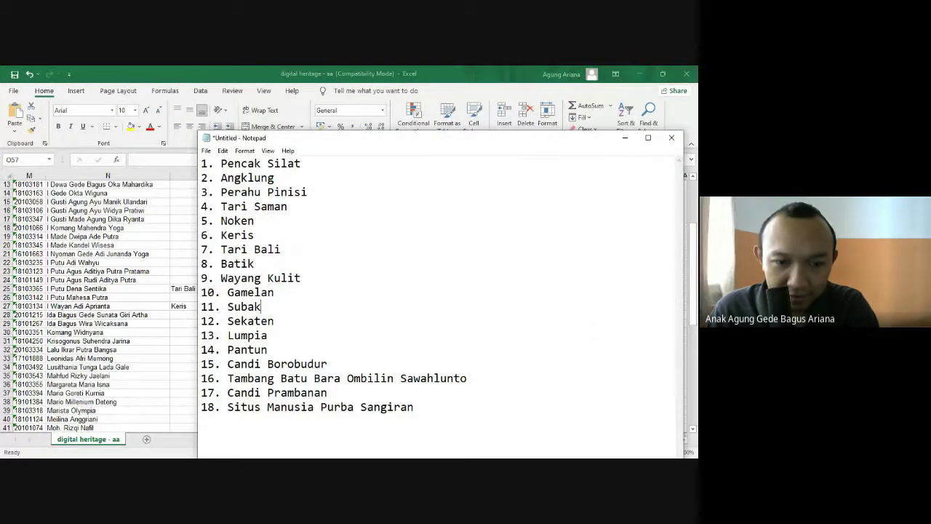
pyautogui.hotkey('alt', 'Tab')
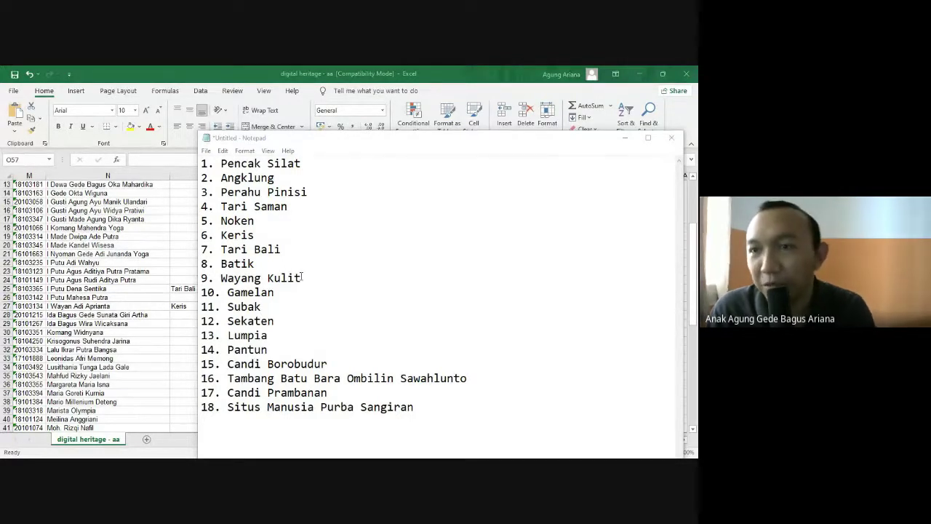
pyautogui.click(331, 363)
pyautogui.moveTo(333, 364); pyautogui.dragTo(227, 364)
pyautogui.hotkey('ctrl', 'c')
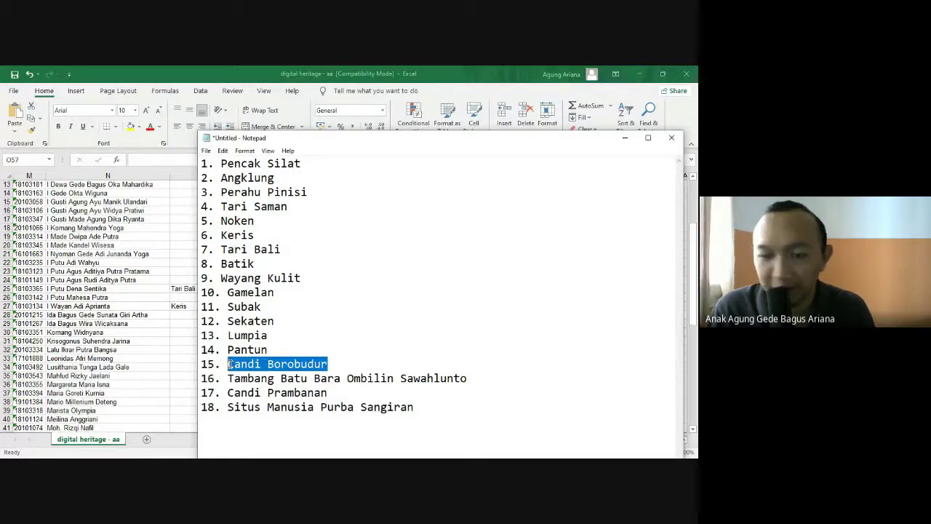
pyautogui.hotkey('alt', 'Tab')
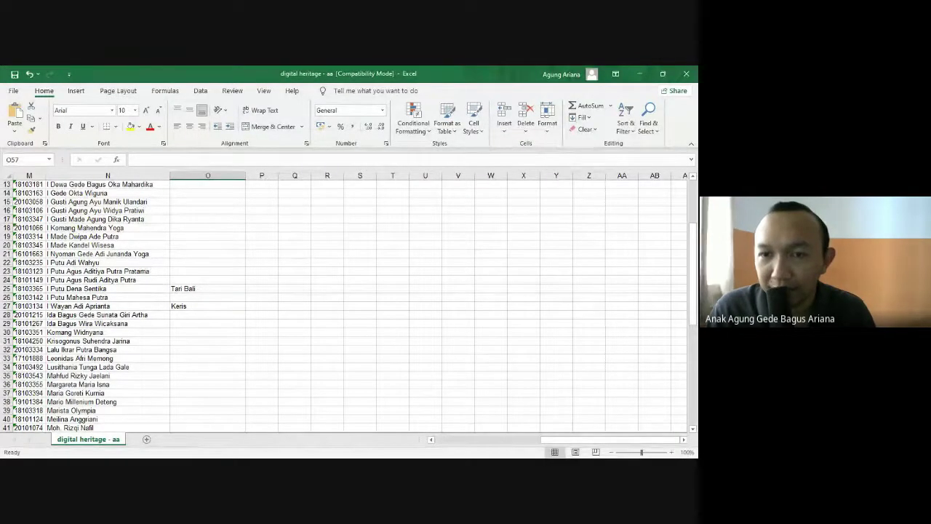
pyautogui.scroll(-11, 112, 351)
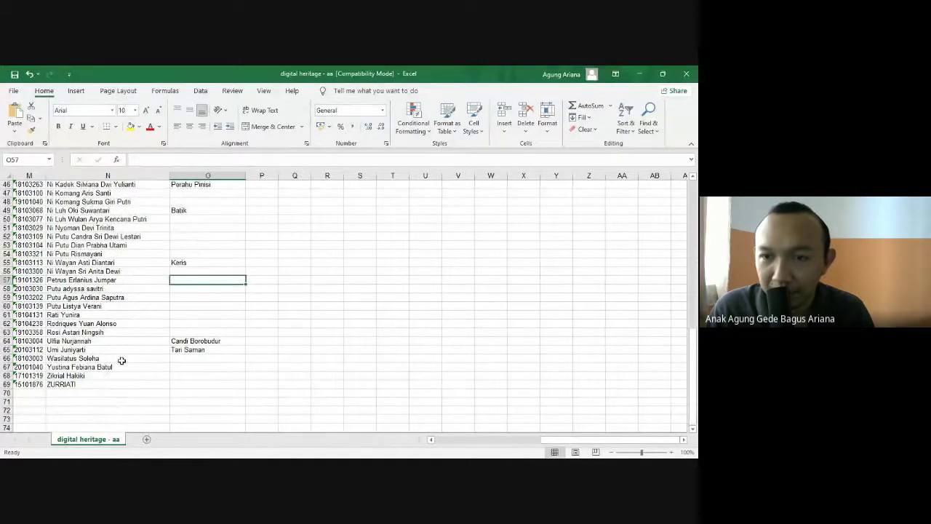
pyautogui.click(208, 358)
pyautogui.hotkey('ctrl', 'v')
pyautogui.click(222, 376)
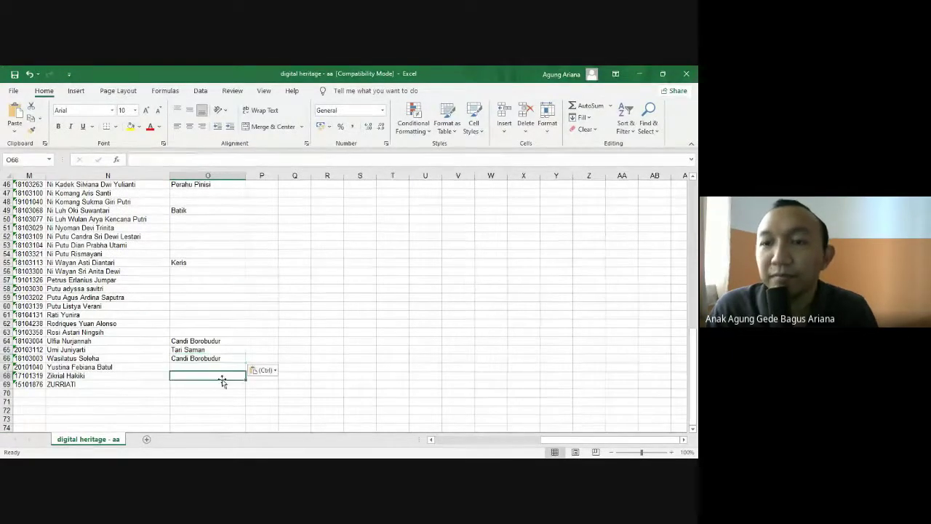
# Look through the student rows and column O to check which students have no heritage topic
pyautogui.scroll(3, 224, 367)
pyautogui.scroll(12, 224, 367)
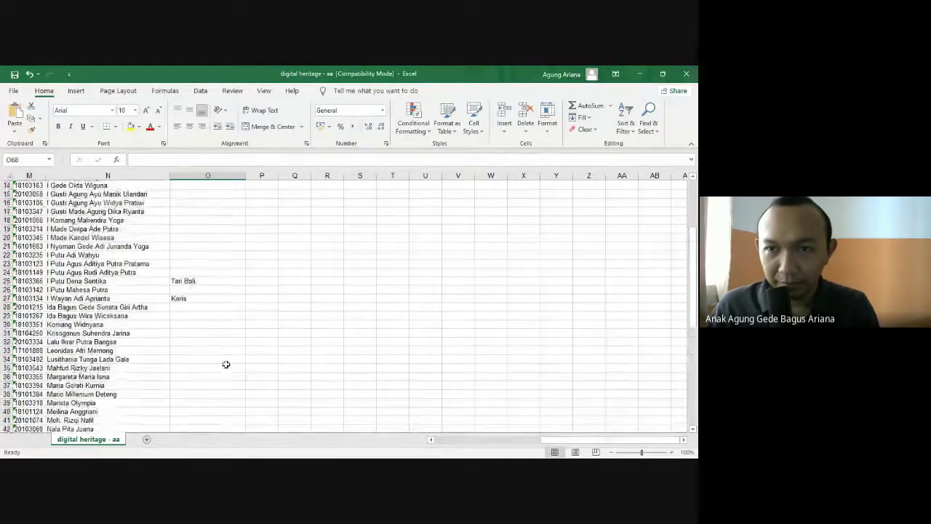
pyautogui.click(222, 269)
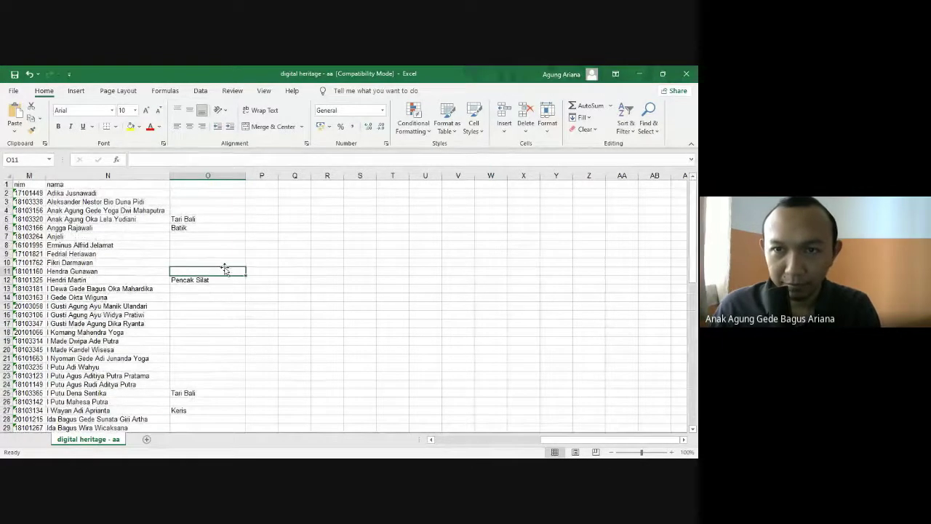
pyautogui.click(211, 194)
pyautogui.click(212, 211)
pyautogui.click(203, 253)
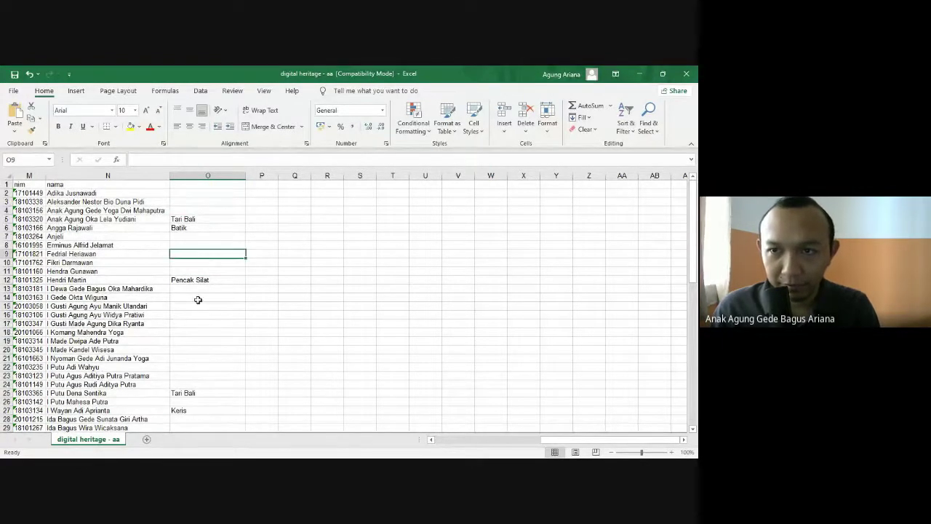
pyautogui.click(201, 340)
pyautogui.click(204, 393)
pyautogui.scroll(-9, 217, 403)
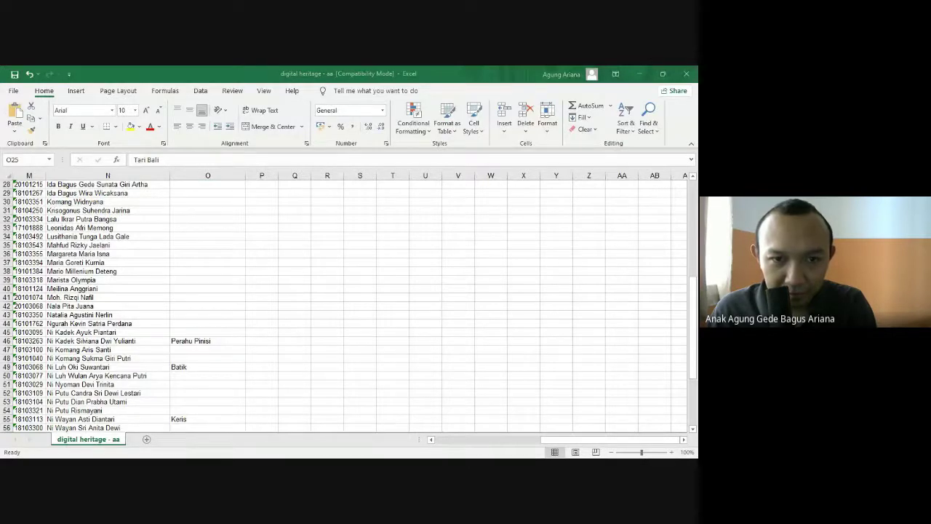
pyautogui.scroll(5, 184, 377)
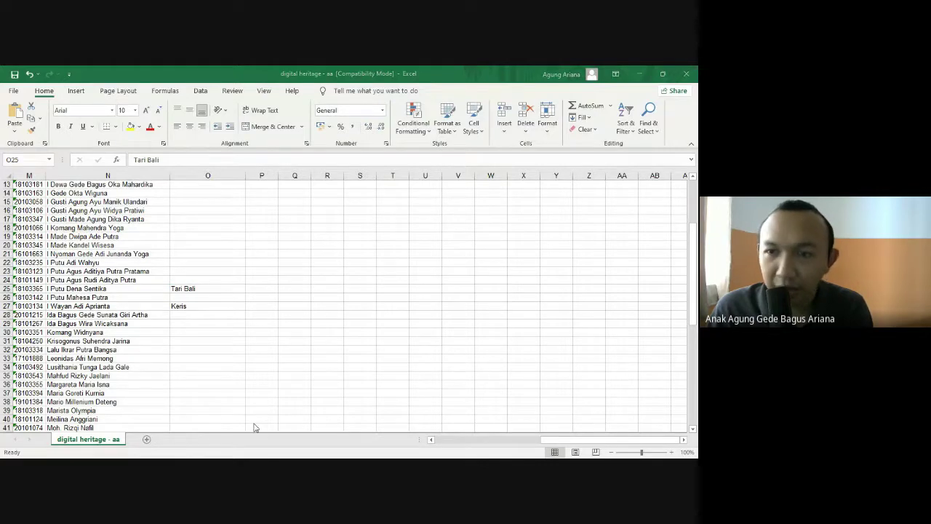
# Copy Keris from cell O27, find the requesting student by name, and paste the topic into cell O31
pyautogui.click(193, 306)
pyautogui.hotkey('ctrl', 'c')
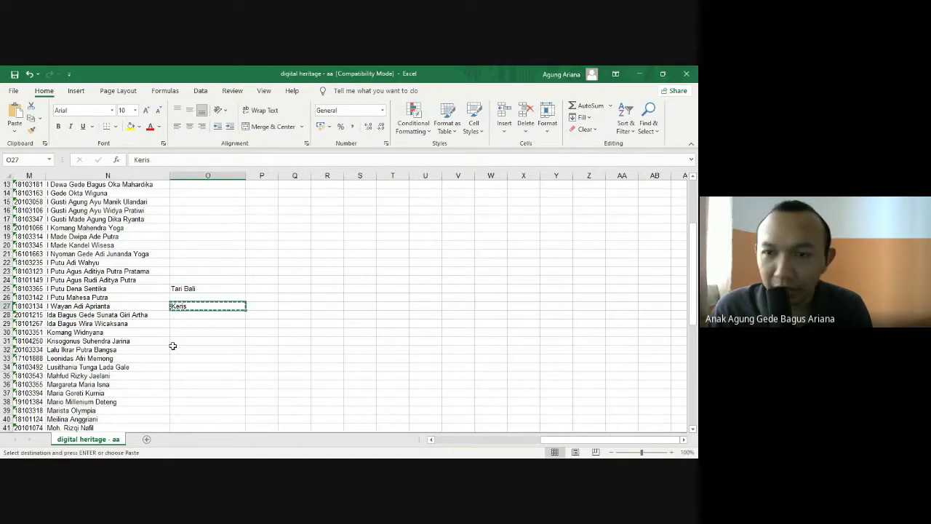
pyautogui.click(172, 348)
pyautogui.hotkey('ctrl', 'f')
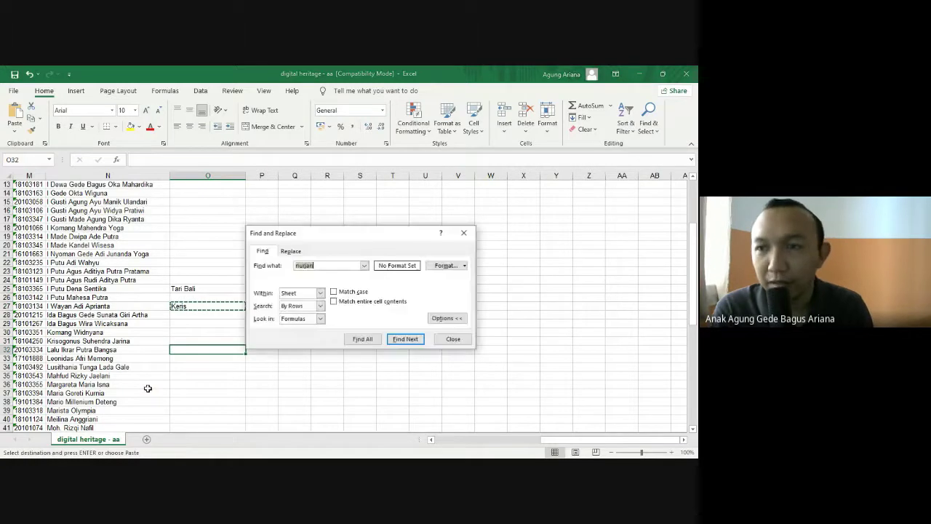
pyautogui.write('suhendra')
pyautogui.press('Return')
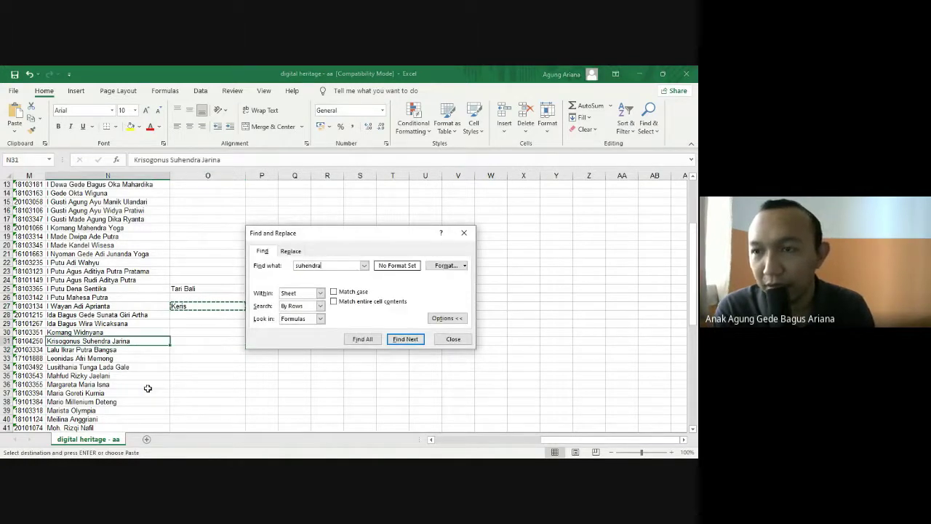
pyautogui.press('Escape')
pyautogui.click(189, 340)
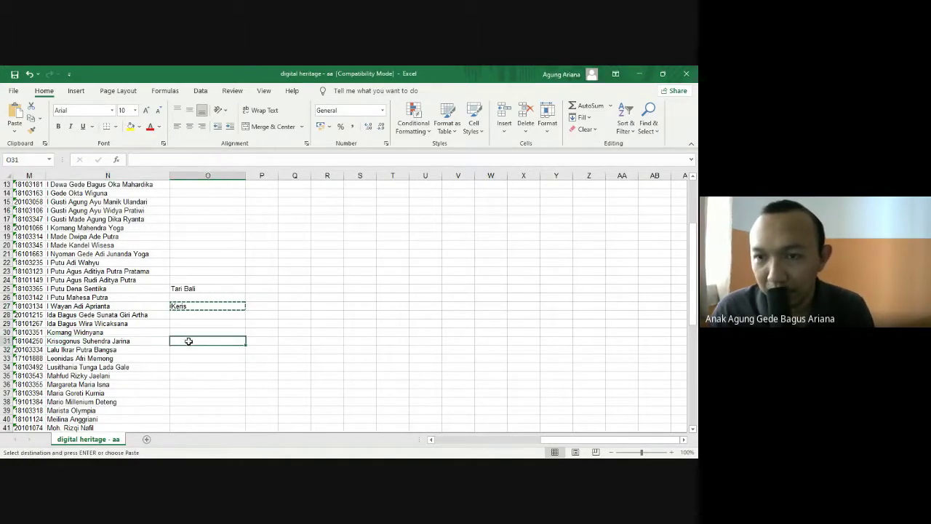
pyautogui.hotkey('ctrl', 'v')
pyautogui.press('Return')
pyautogui.press('Return')
# Copy Tari Bali from cell O25 and paste it into cell O29 beside the student in row 29
pyautogui.scroll(4, 188, 370)
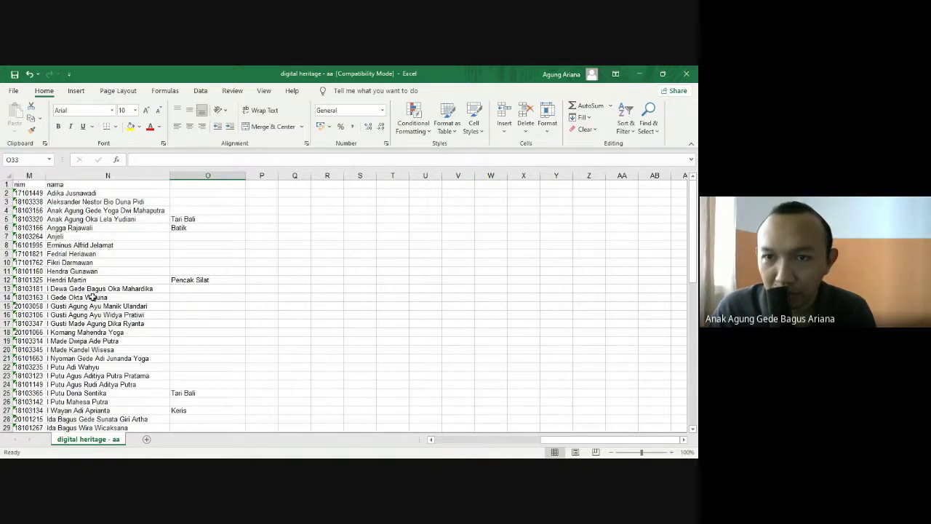
pyautogui.scroll(-1, 105, 410)
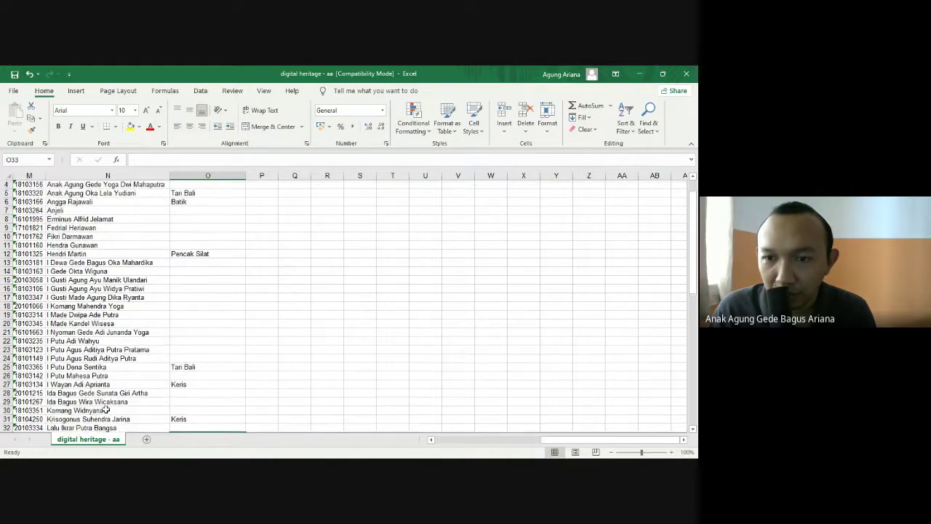
pyautogui.click(172, 402)
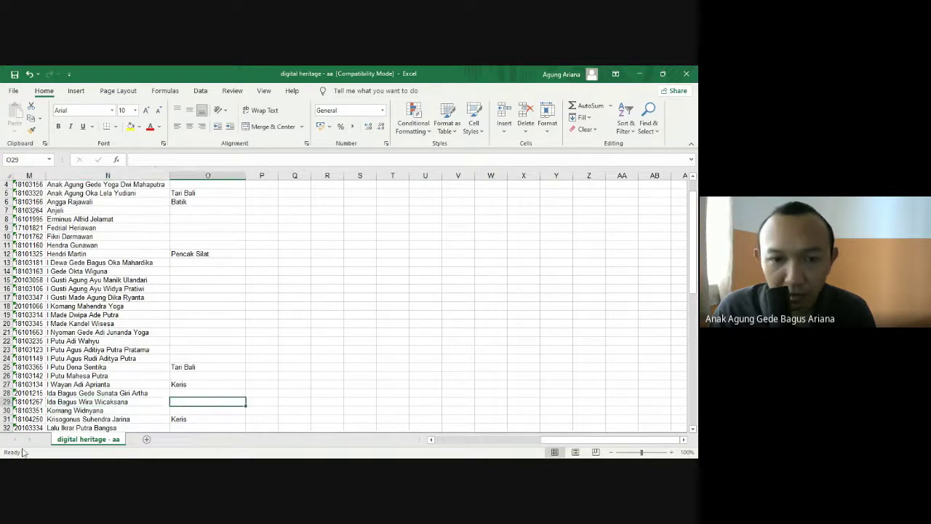
pyautogui.click(203, 367)
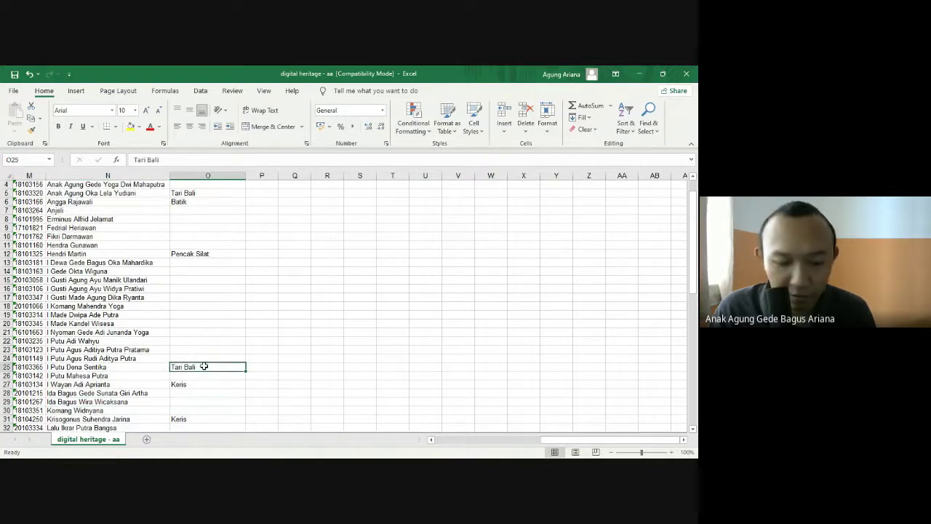
pyautogui.hotkey('ctrl', 'c')
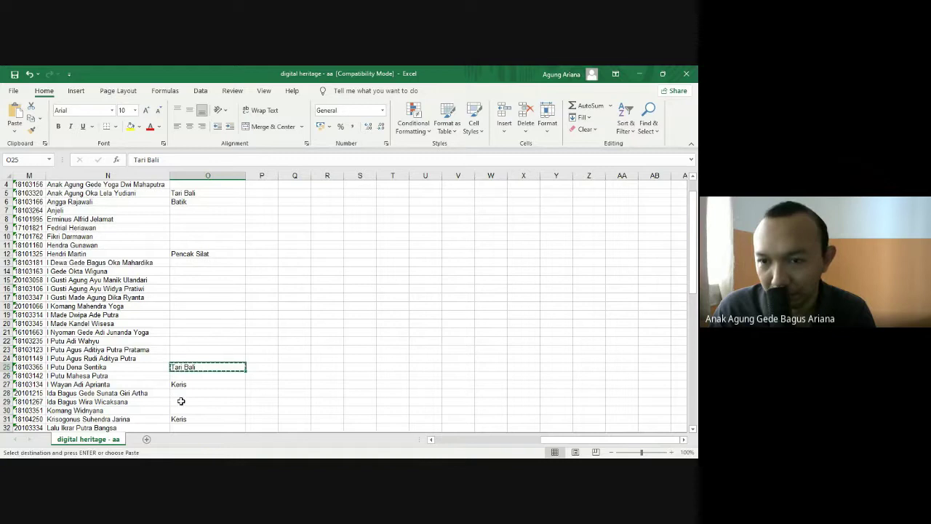
pyautogui.click(181, 400)
pyautogui.hotkey('ctrl', 'v')
pyautogui.click(297, 386)
pyautogui.press('Escape')
pyautogui.press('Up')
pyautogui.press('Up')
pyautogui.press('Up')
pyautogui.press('Up')
pyautogui.press('Up')
pyautogui.press('Up')
pyautogui.press('Up')
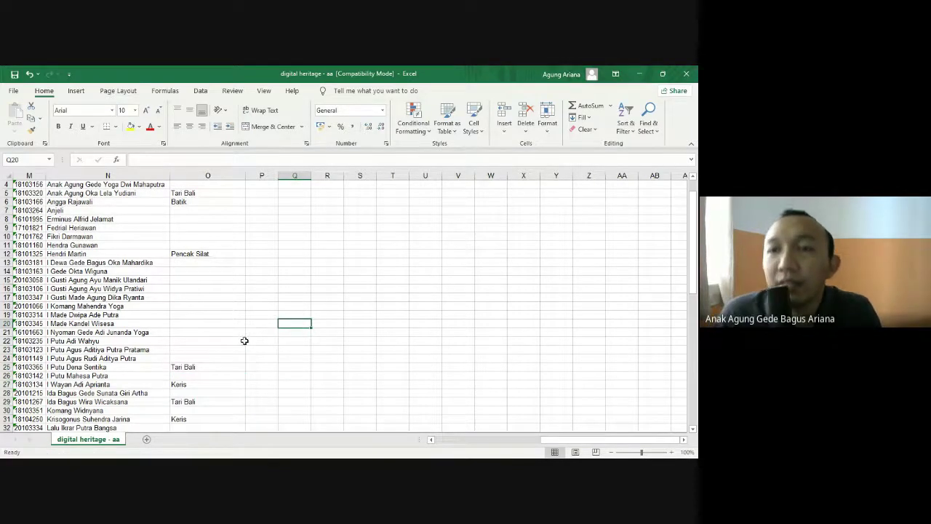
# Review the Notepad topic list and student rows 2 to 69 to see which column O cells are still unassigned
pyautogui.scroll(1, 245, 340)
pyautogui.scroll(-15, 245, 338)
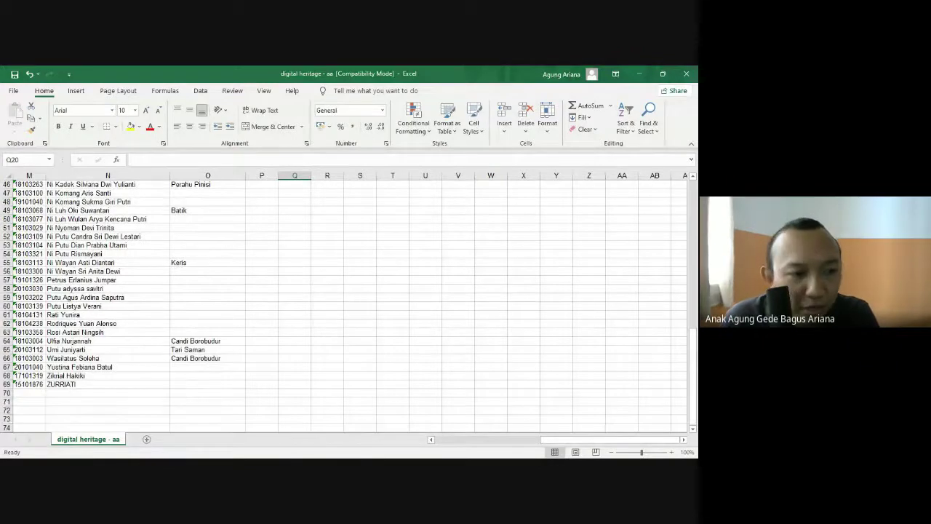
pyautogui.hotkey('alt', 'Tab')
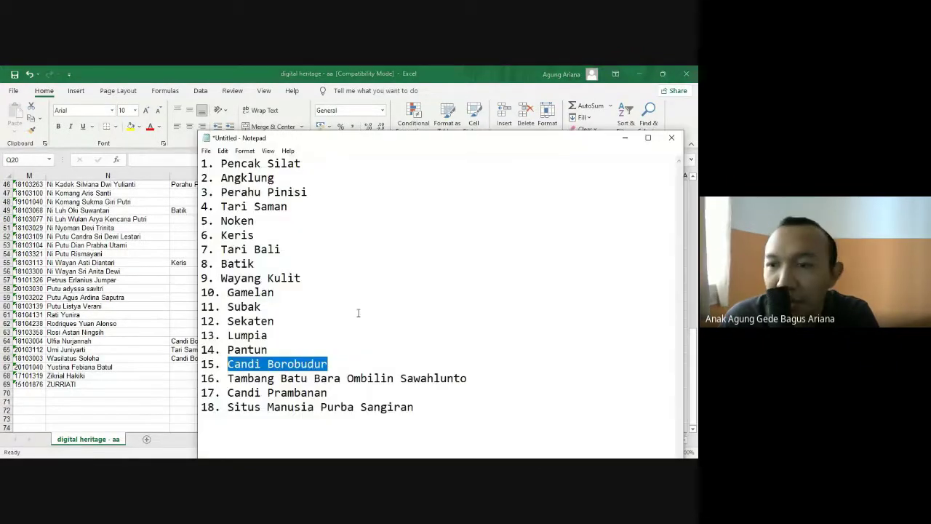
pyautogui.click(359, 367)
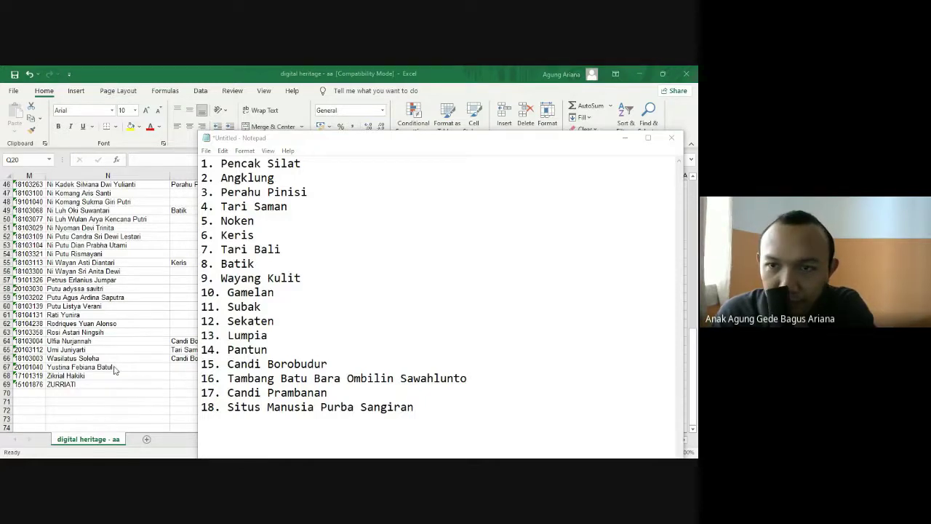
pyautogui.scroll(10, 114, 370)
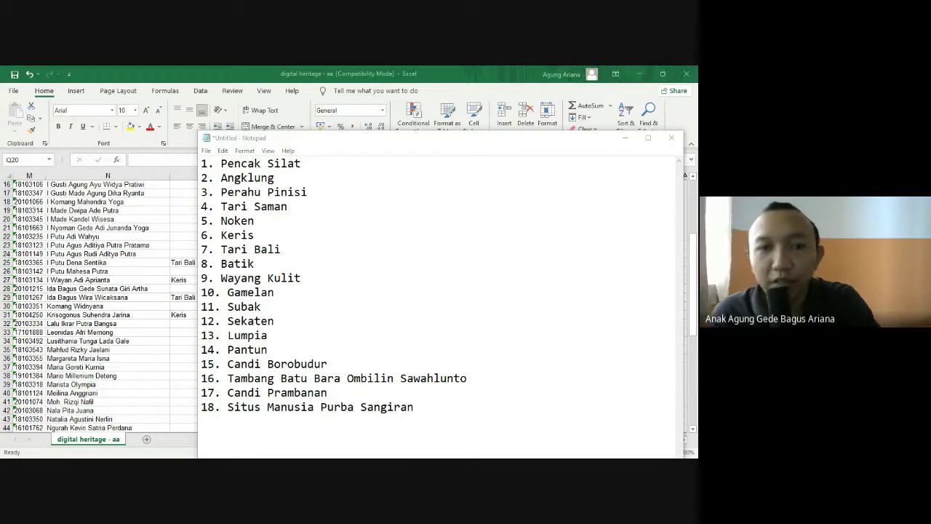
pyautogui.click(158, 280)
pyautogui.scroll(5, 159, 281)
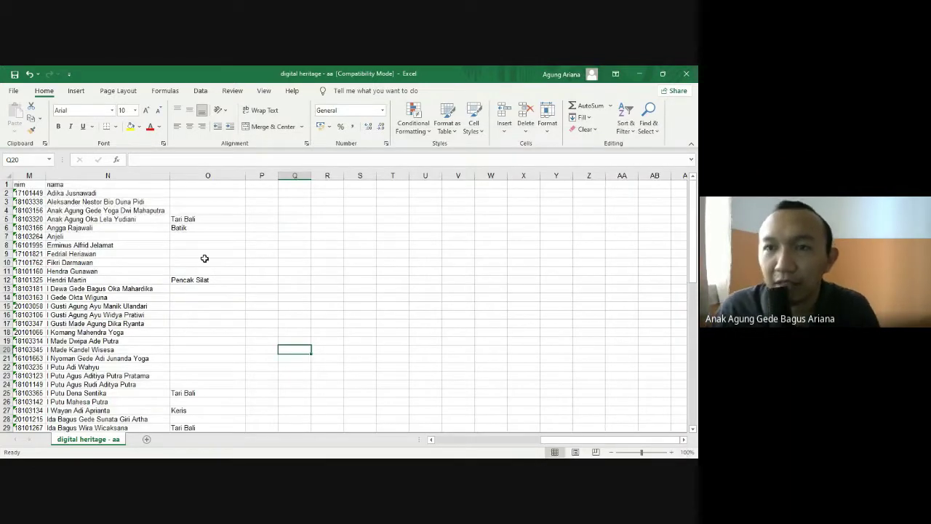
pyautogui.click(210, 194)
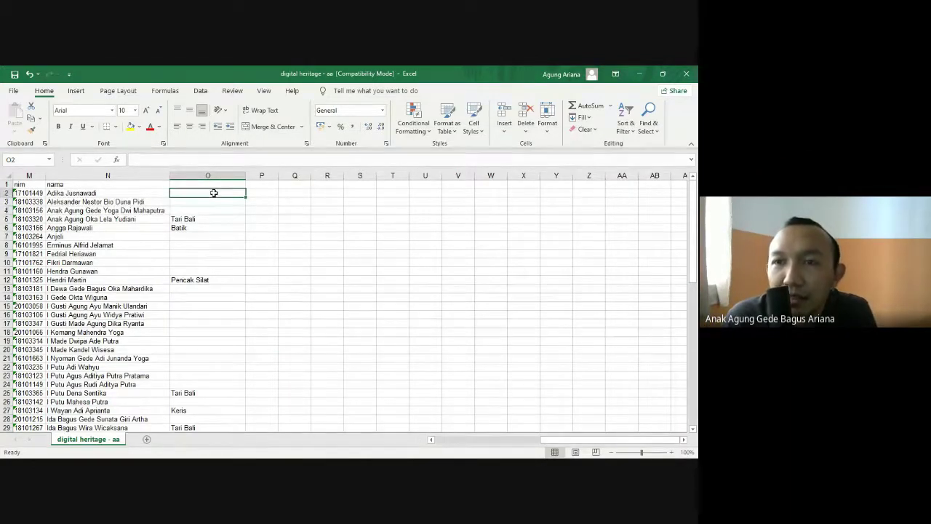
pyautogui.click(204, 254)
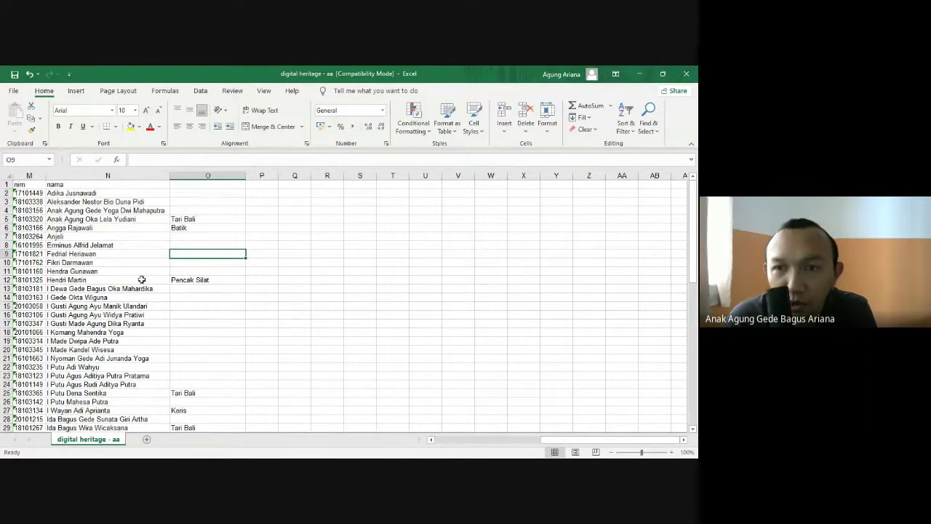
pyautogui.click(201, 202)
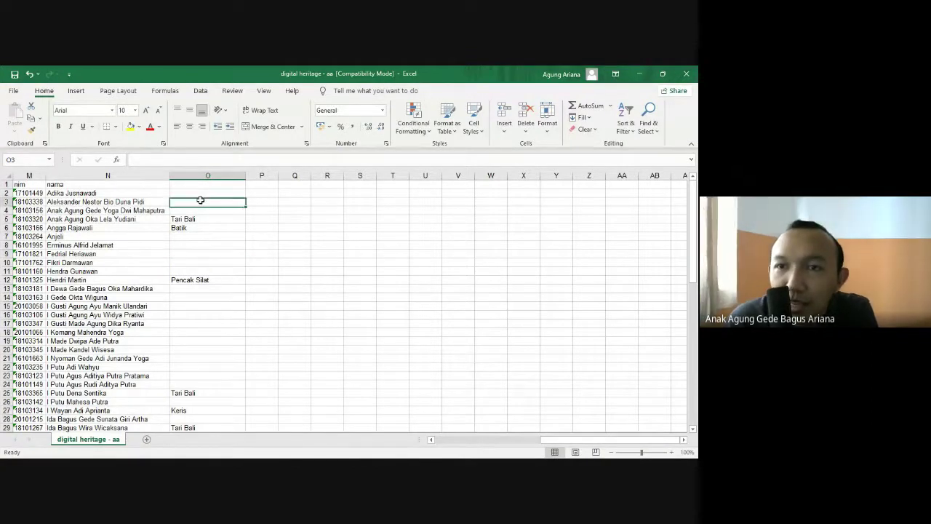
pyautogui.click(21, 193)
pyautogui.moveTo(71, 193); pyautogui.dragTo(219, 424)
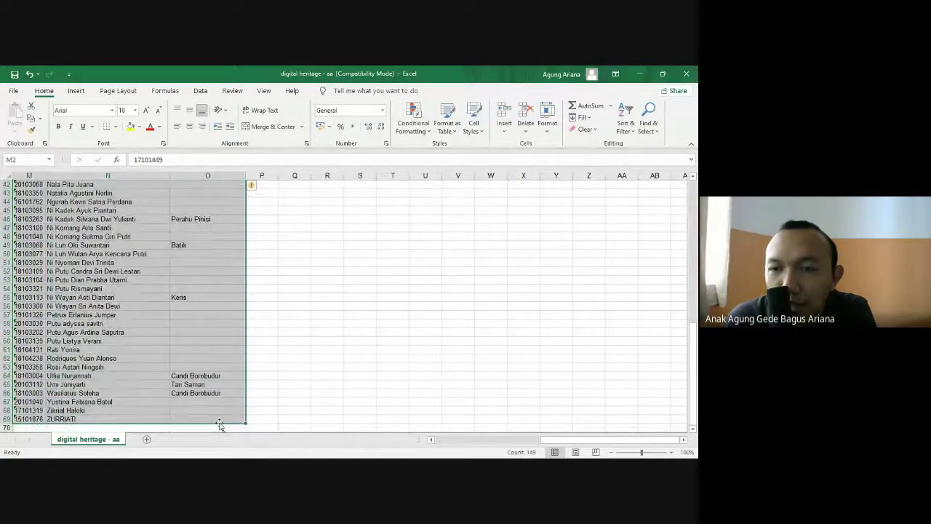
pyautogui.click(219, 419)
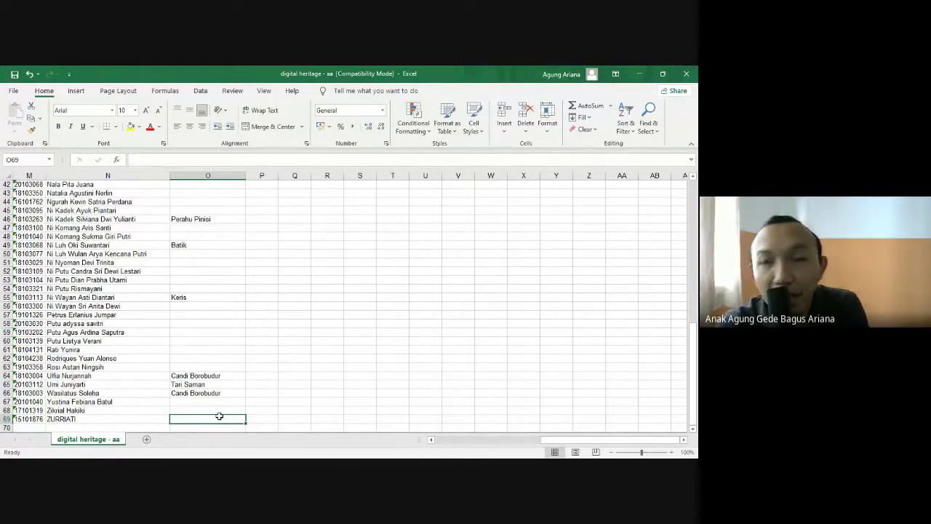
# Enter the column header asistensi in cell P1
pyautogui.scroll(14, 230, 428)
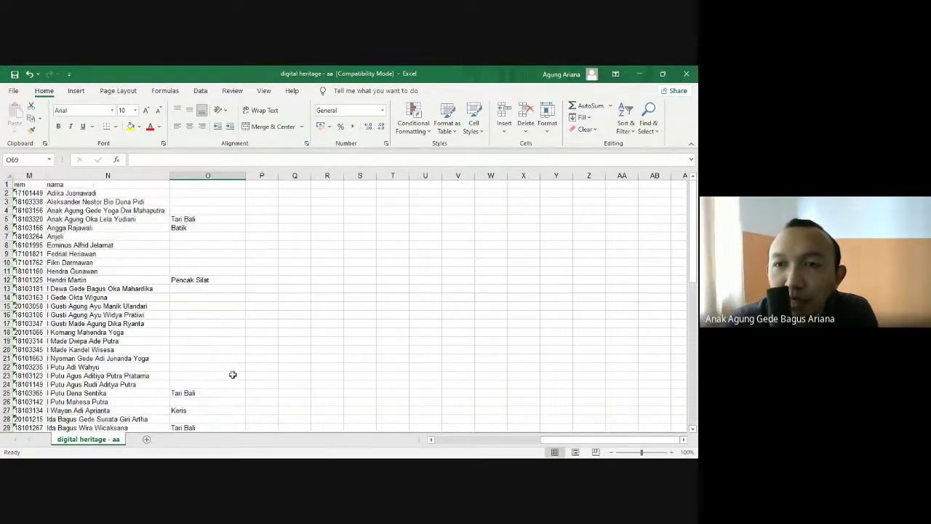
pyautogui.click(261, 184)
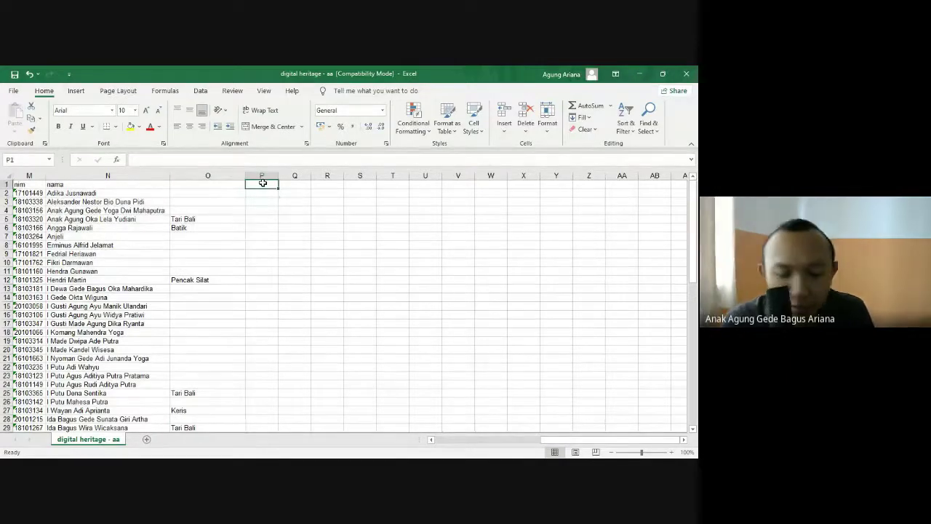
pyautogui.write('asistensi')
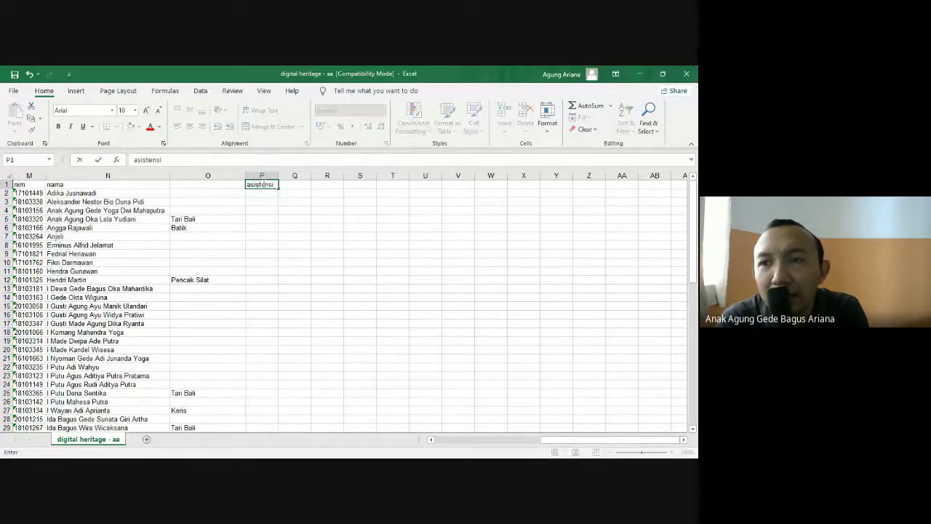
pyautogui.press('Return')
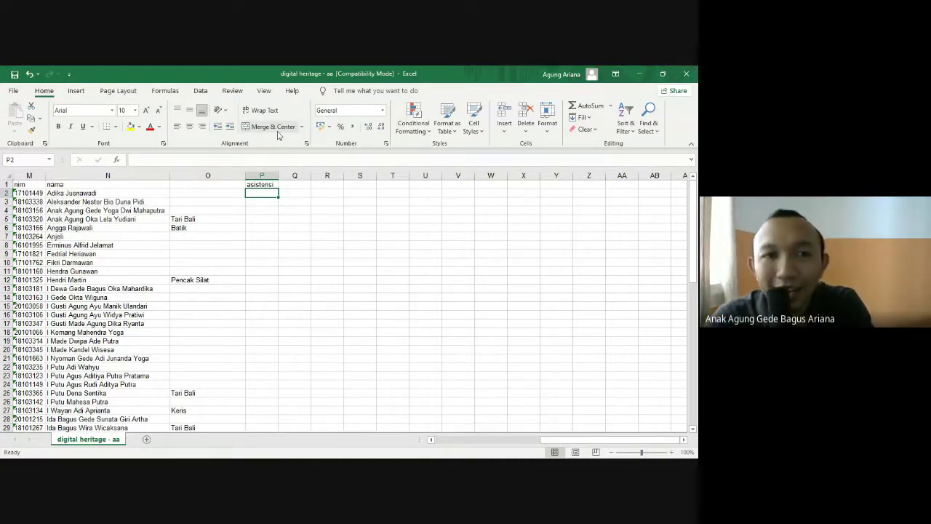
# Review student rows 2 to 69 and the heritage topics assigned in column O
pyautogui.click(210, 218)
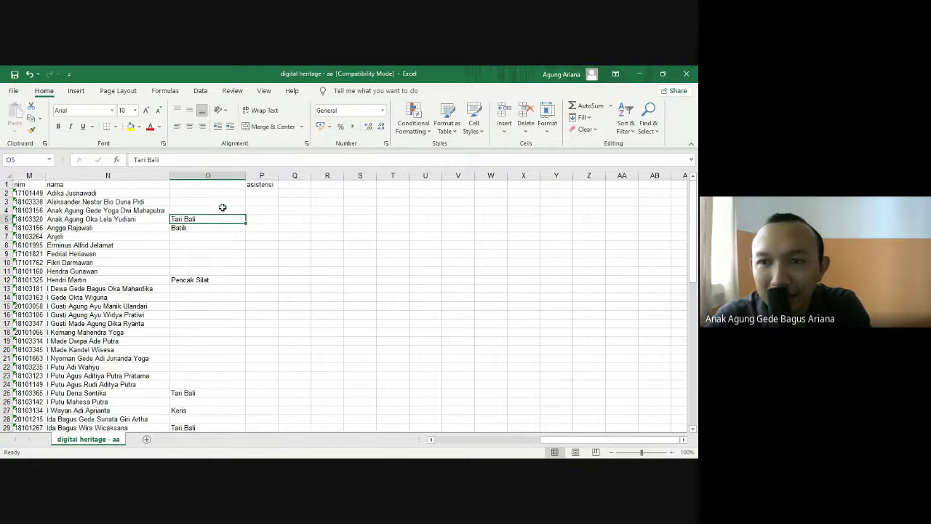
pyautogui.click(7, 184)
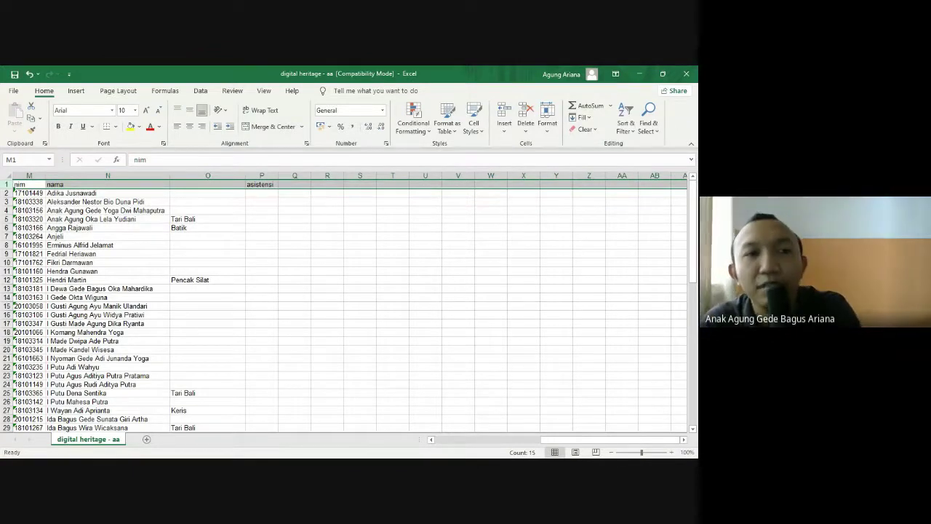
pyautogui.click(291, 368)
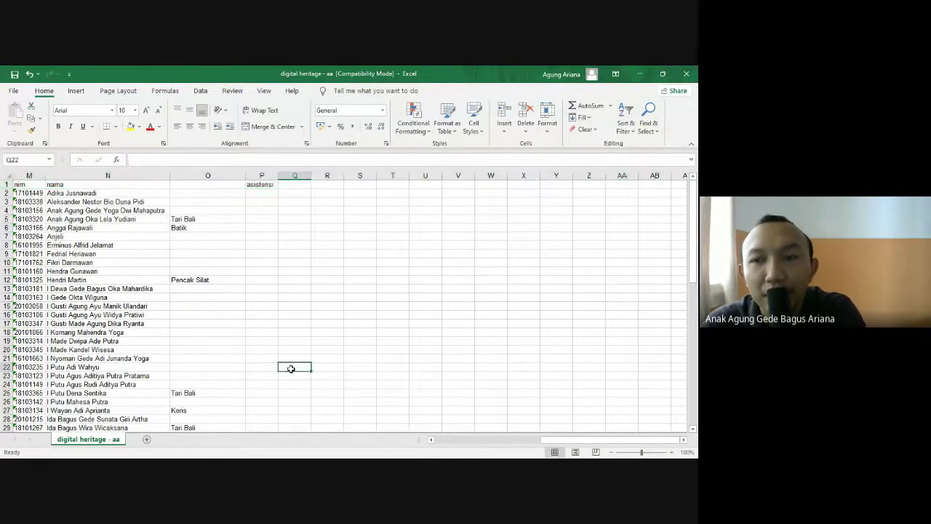
pyautogui.scroll(-9, 288, 360)
pyautogui.scroll(-6, 288, 360)
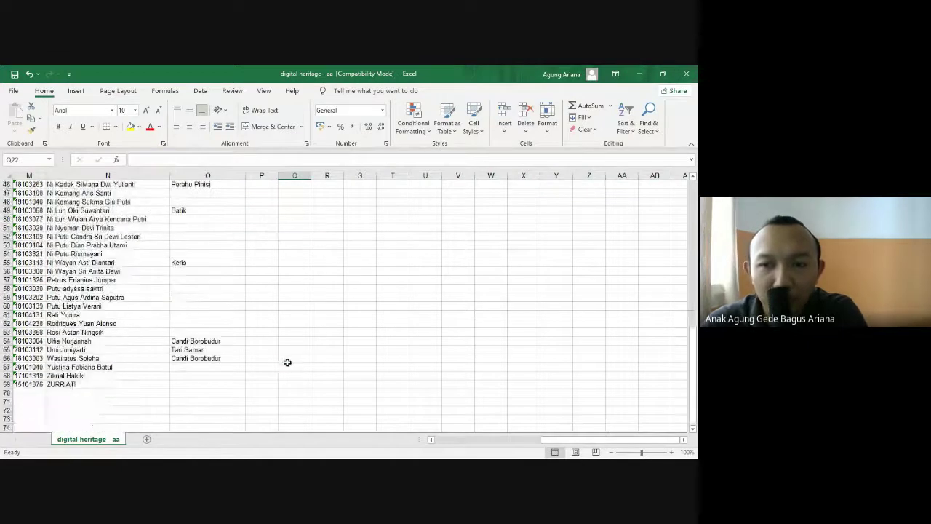
pyautogui.scroll(15, 288, 361)
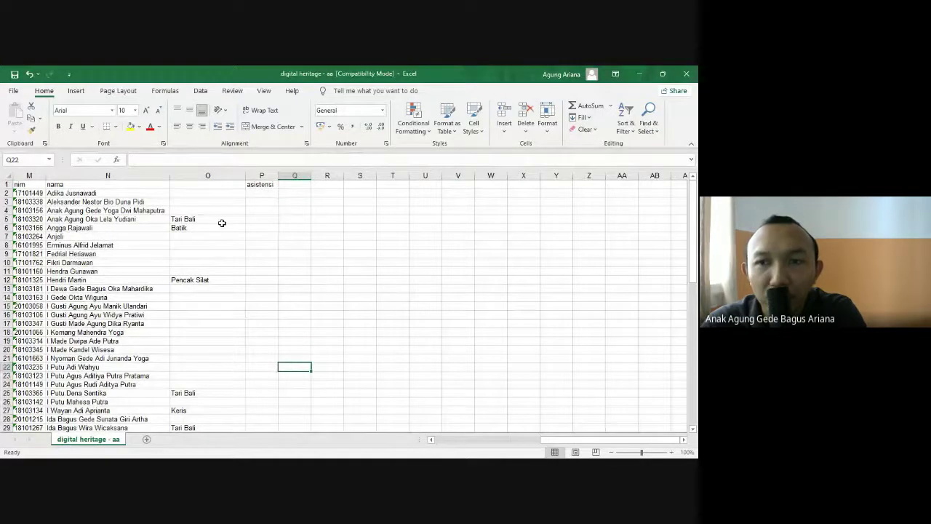
pyautogui.click(222, 219)
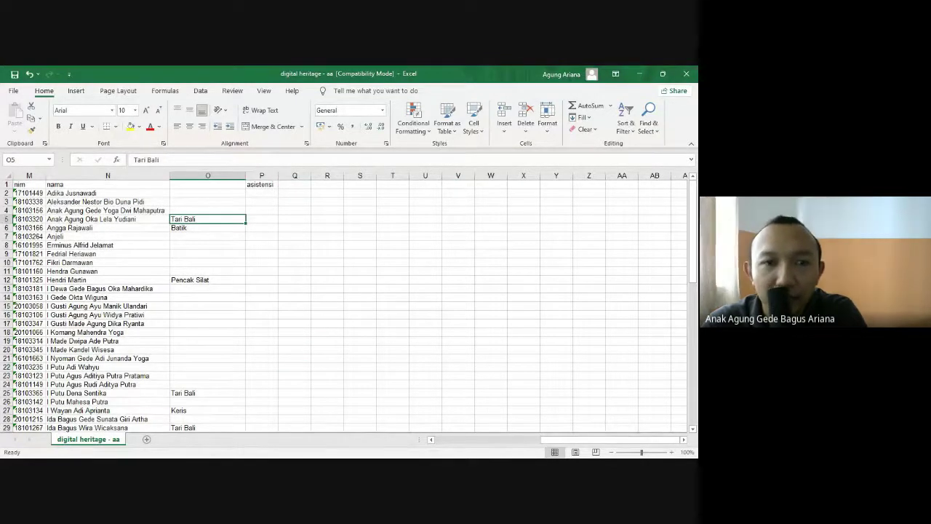
pyautogui.scroll(-1, 314, 340)
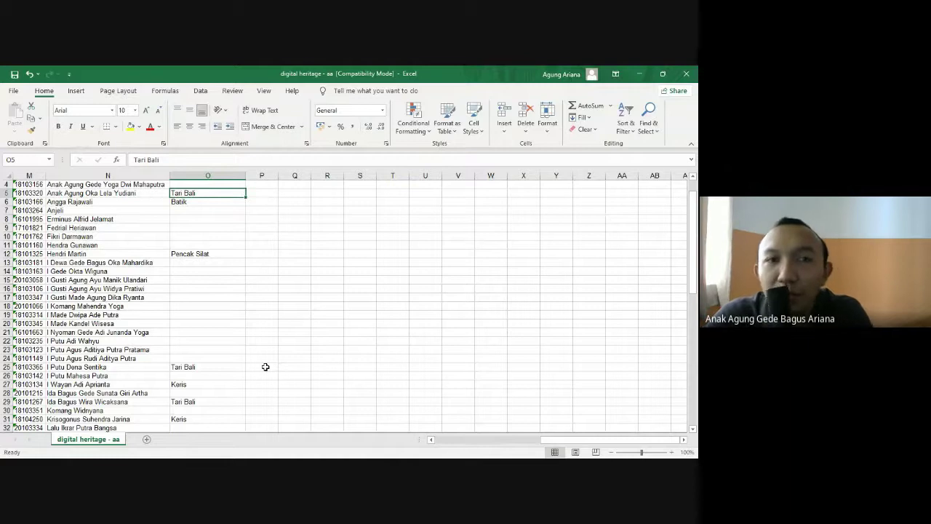
pyautogui.scroll(2, 272, 347)
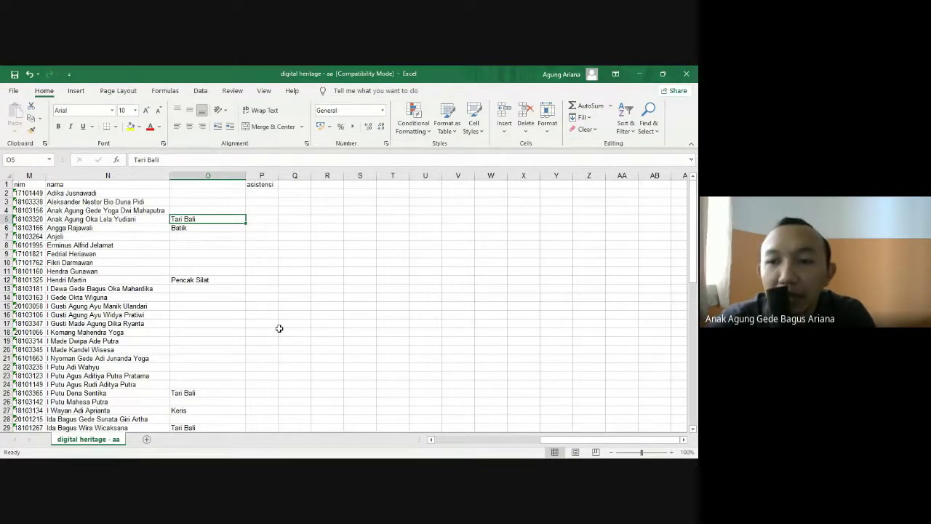
# Switch to Notepad and check the 18 heritage topics, from Pencak Silat to Situs Manusia Purba Sangiran
pyautogui.hotkey('alt', 'Tab')
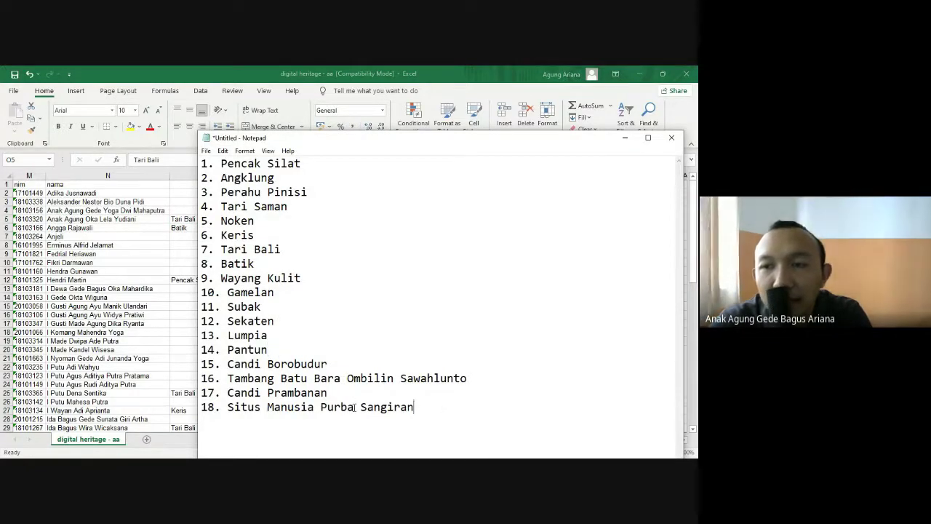
pyautogui.click(276, 343)
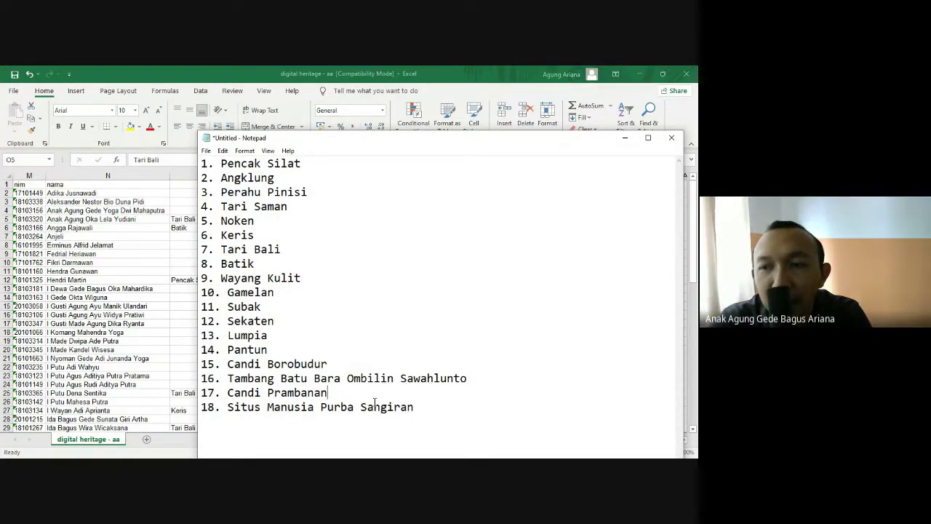
pyautogui.click(420, 407)
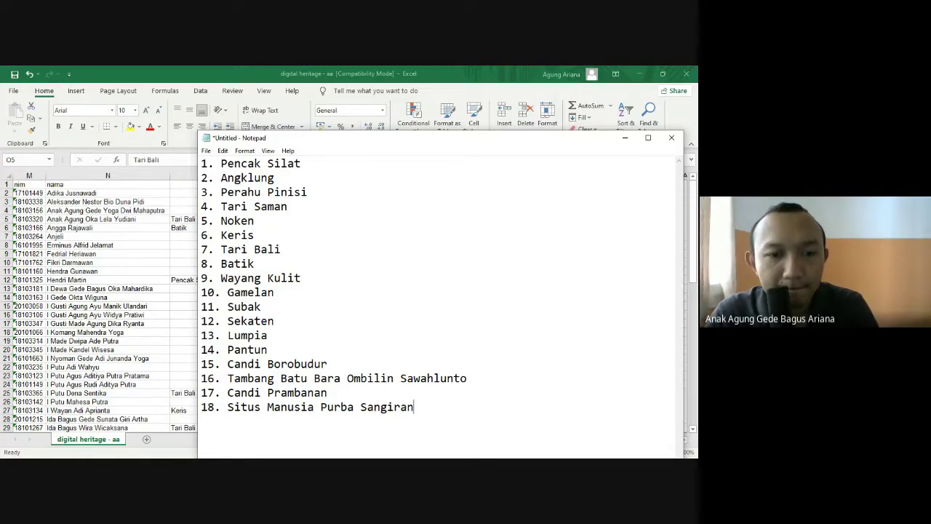
pyautogui.hotkey('alt', 'Tab')
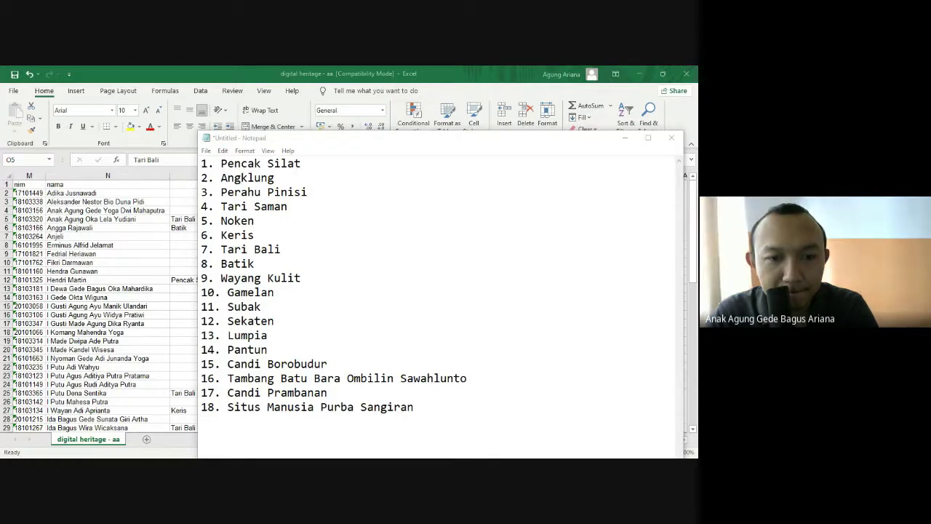